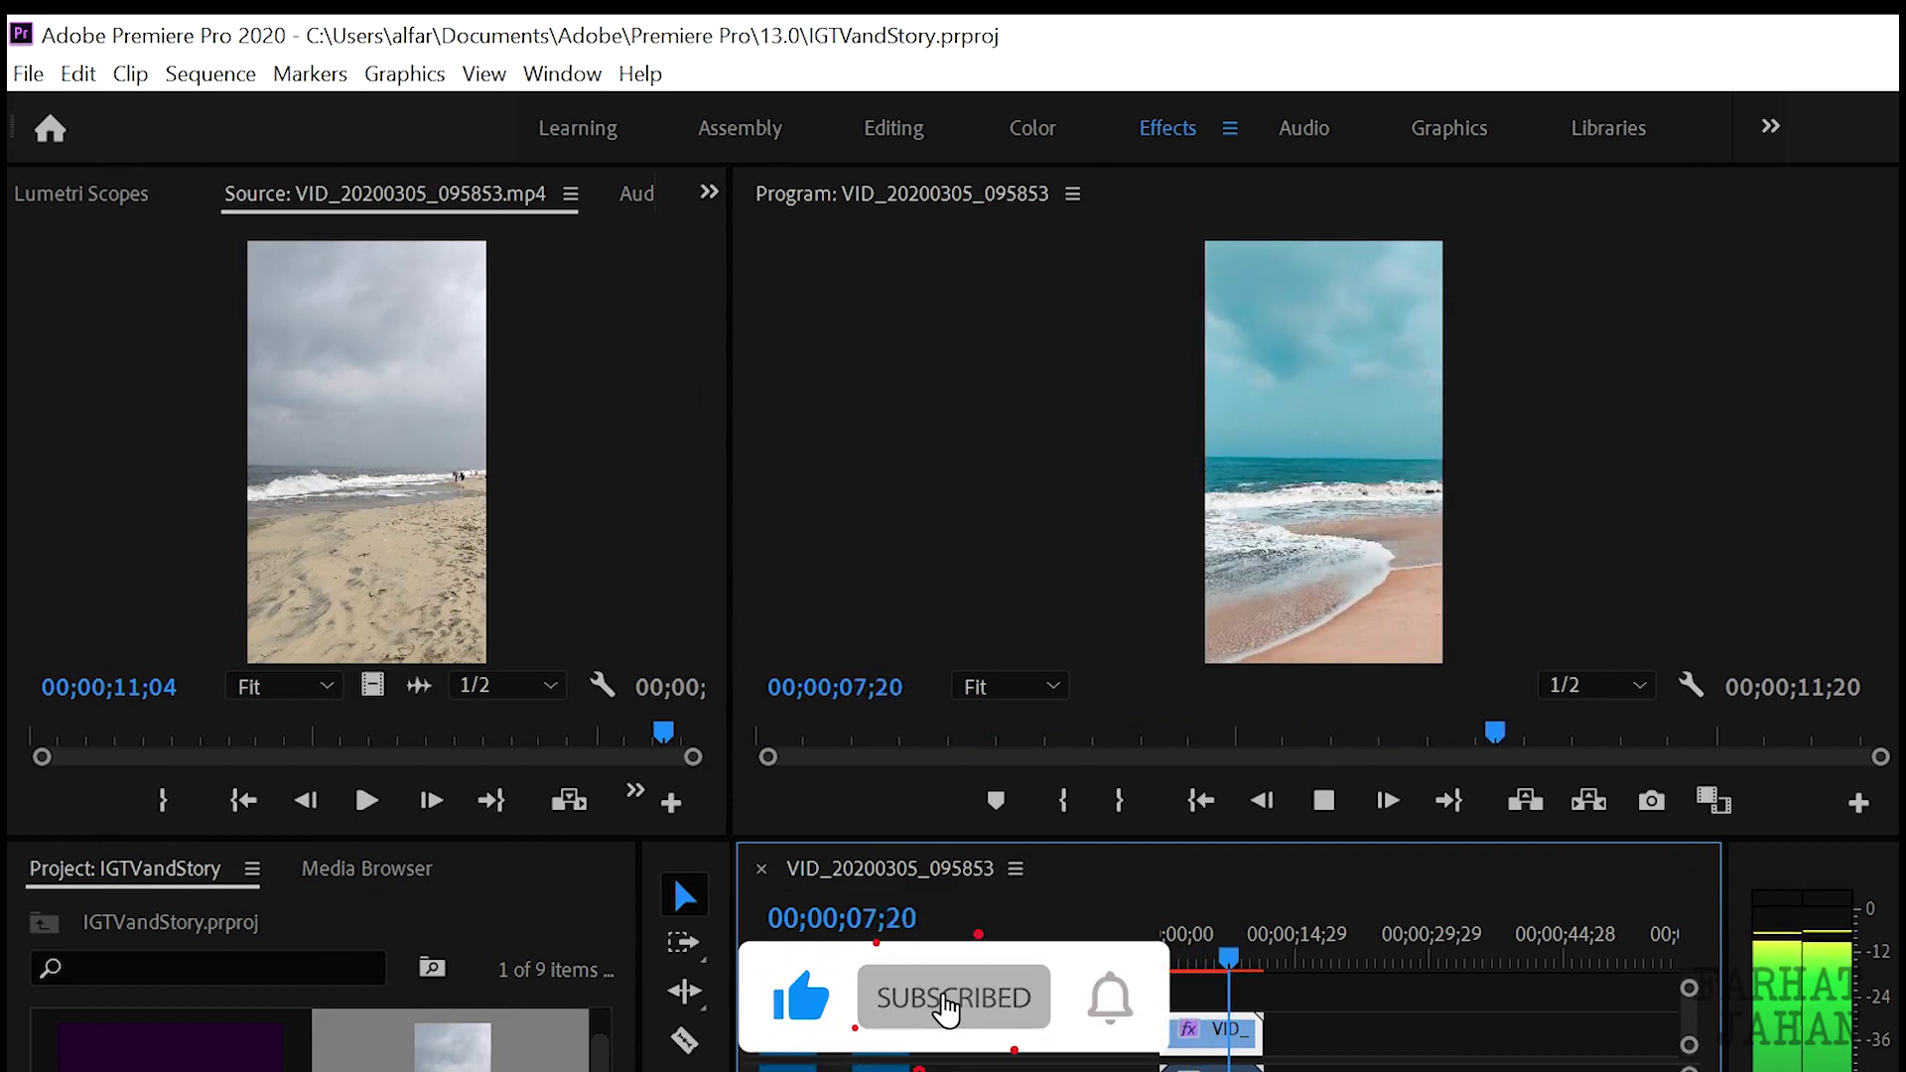
- Create a new 1080×1920 sequence from the Custom > IGTV and story preset
{"action": "key", "text": "alt+f"}
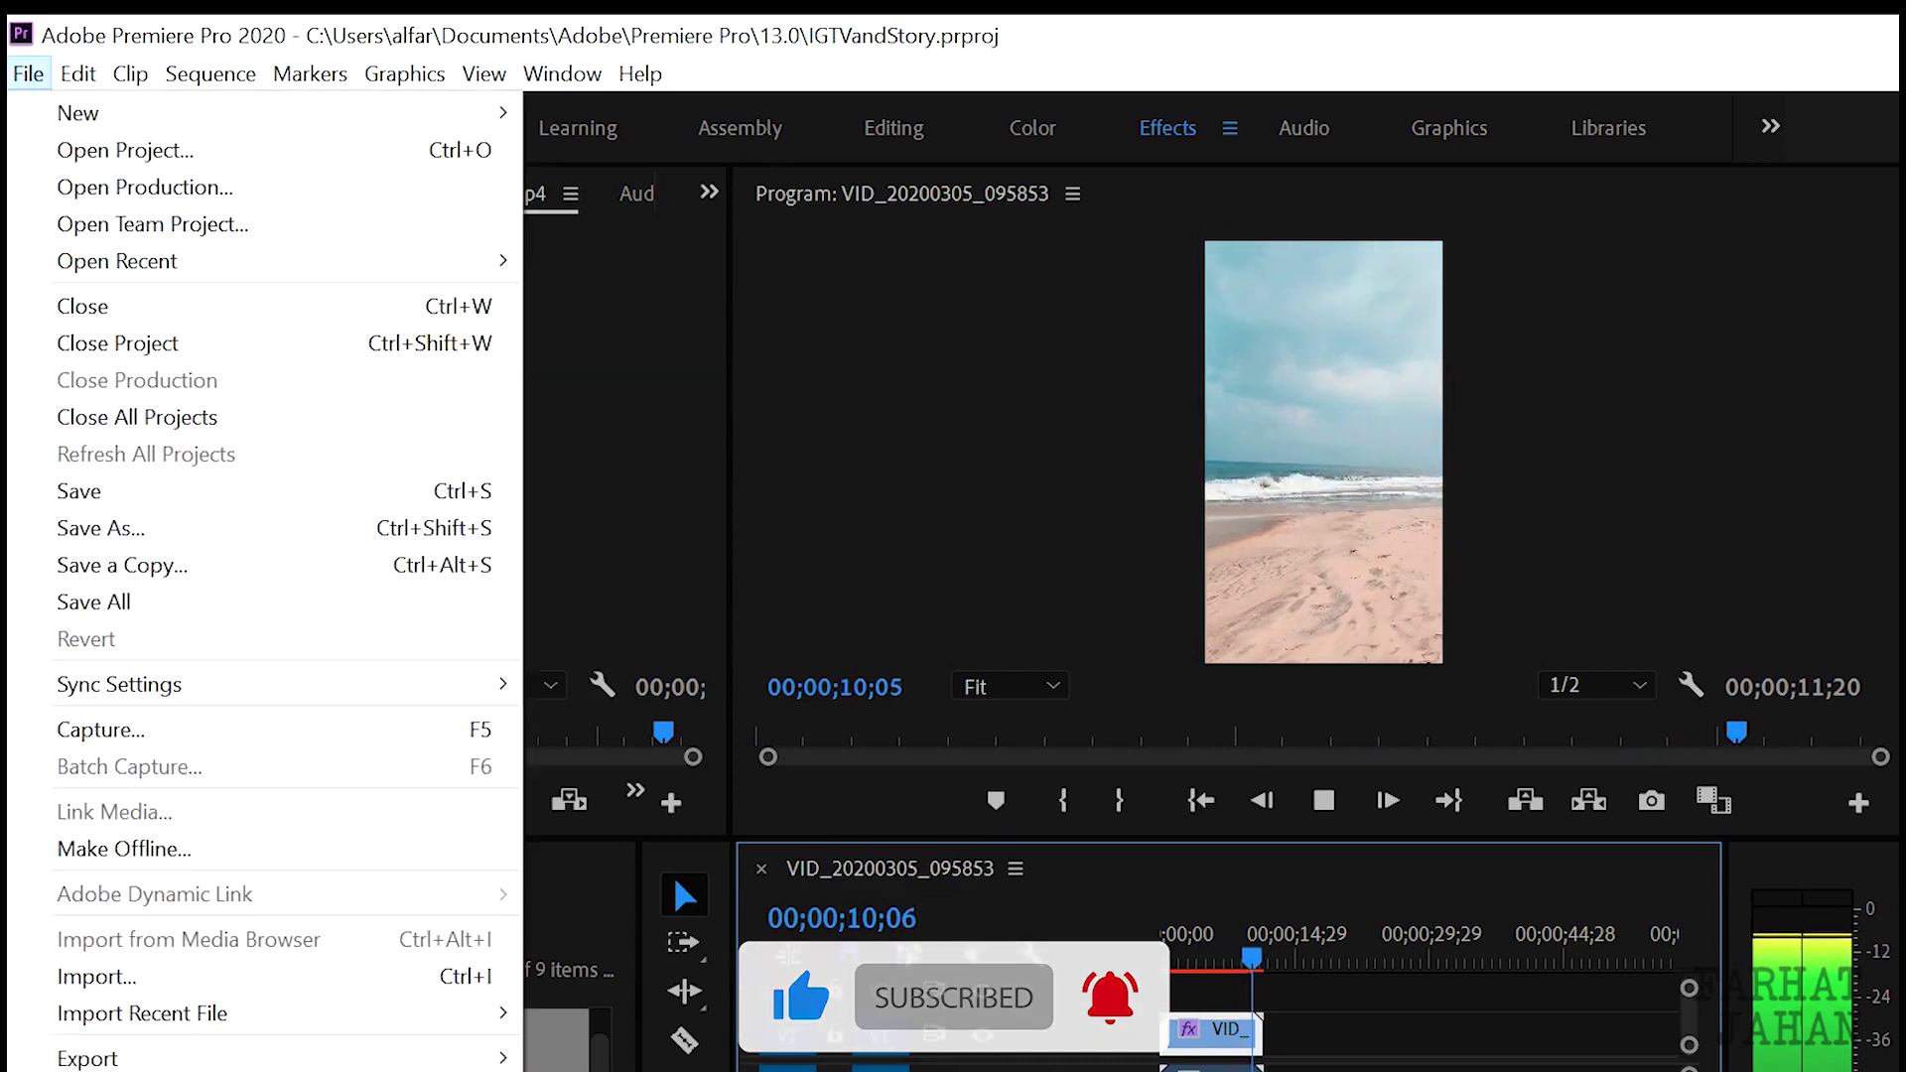
{"action": "key", "text": "Right"}
{"action": "key", "text": "Down"}
{"action": "key", "text": "Down"}
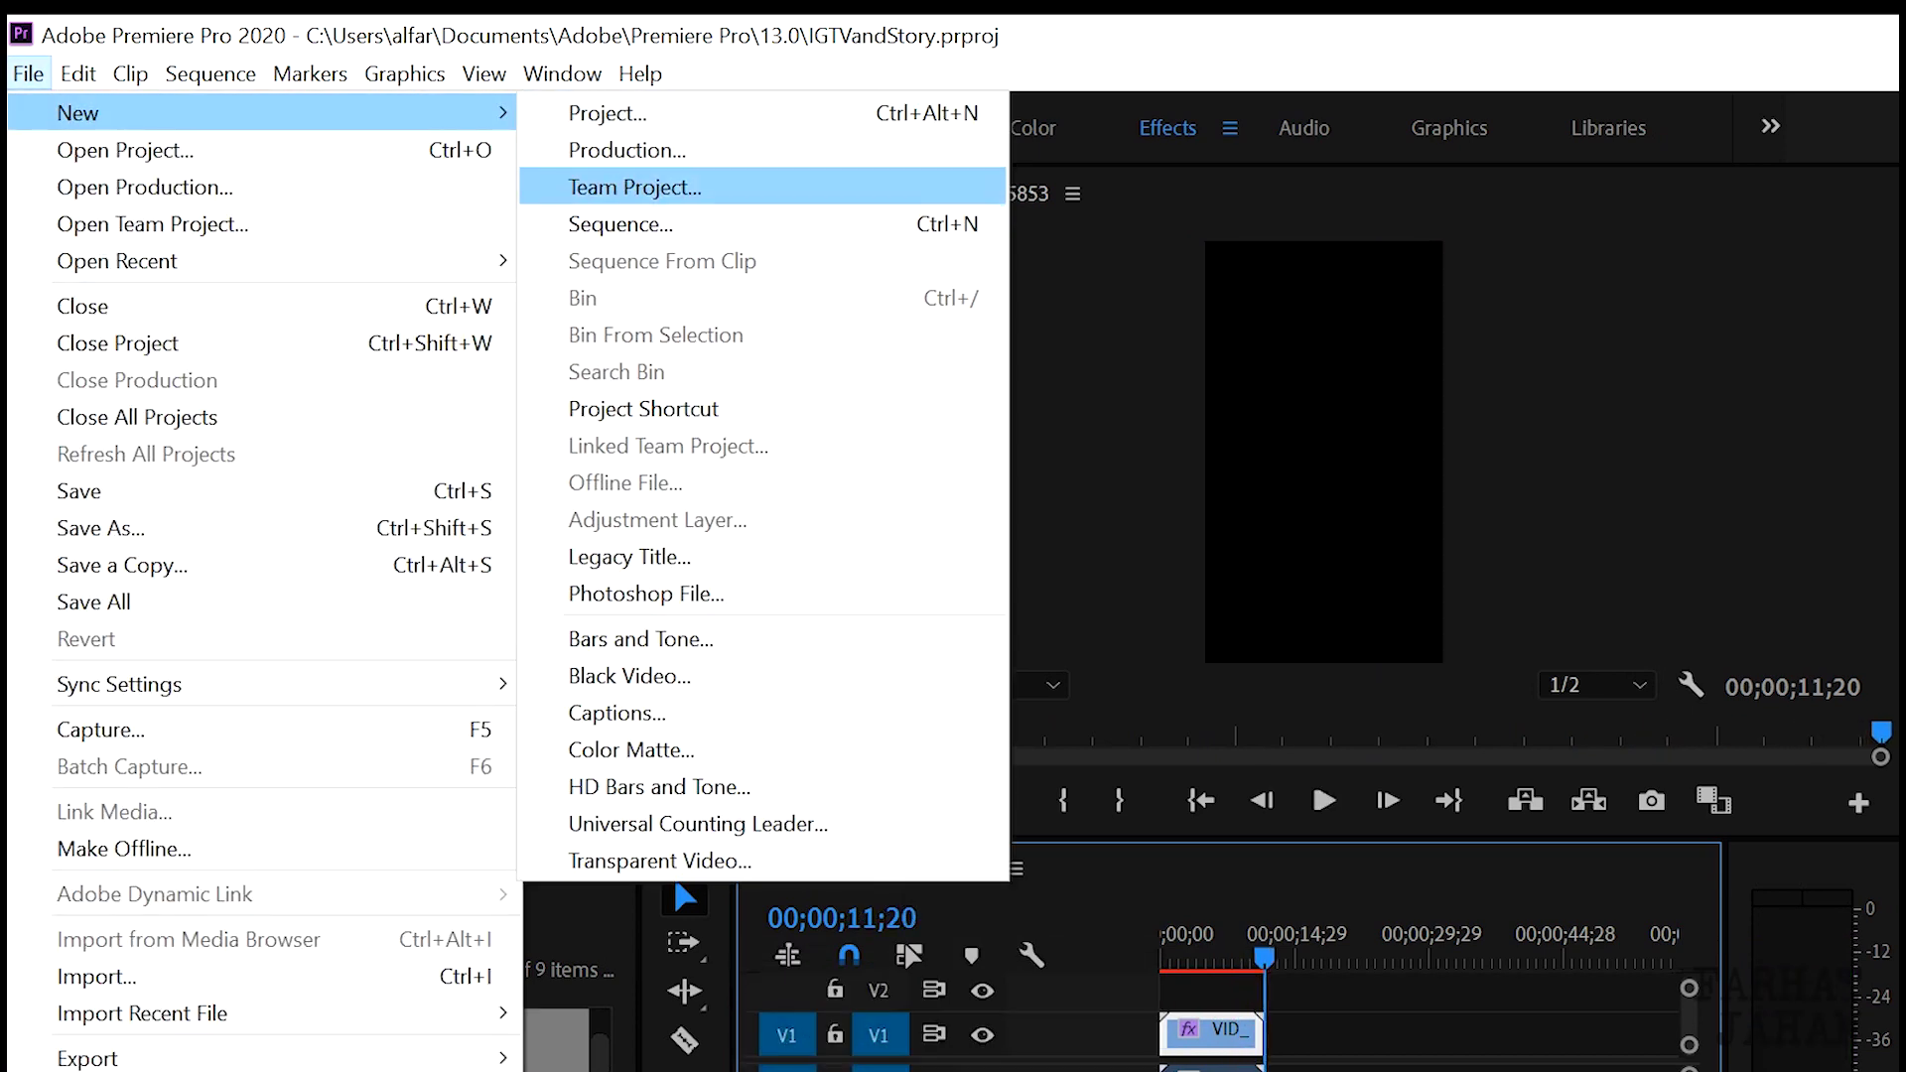
{"action": "key", "text": "Down"}
{"action": "key", "text": "Return"}
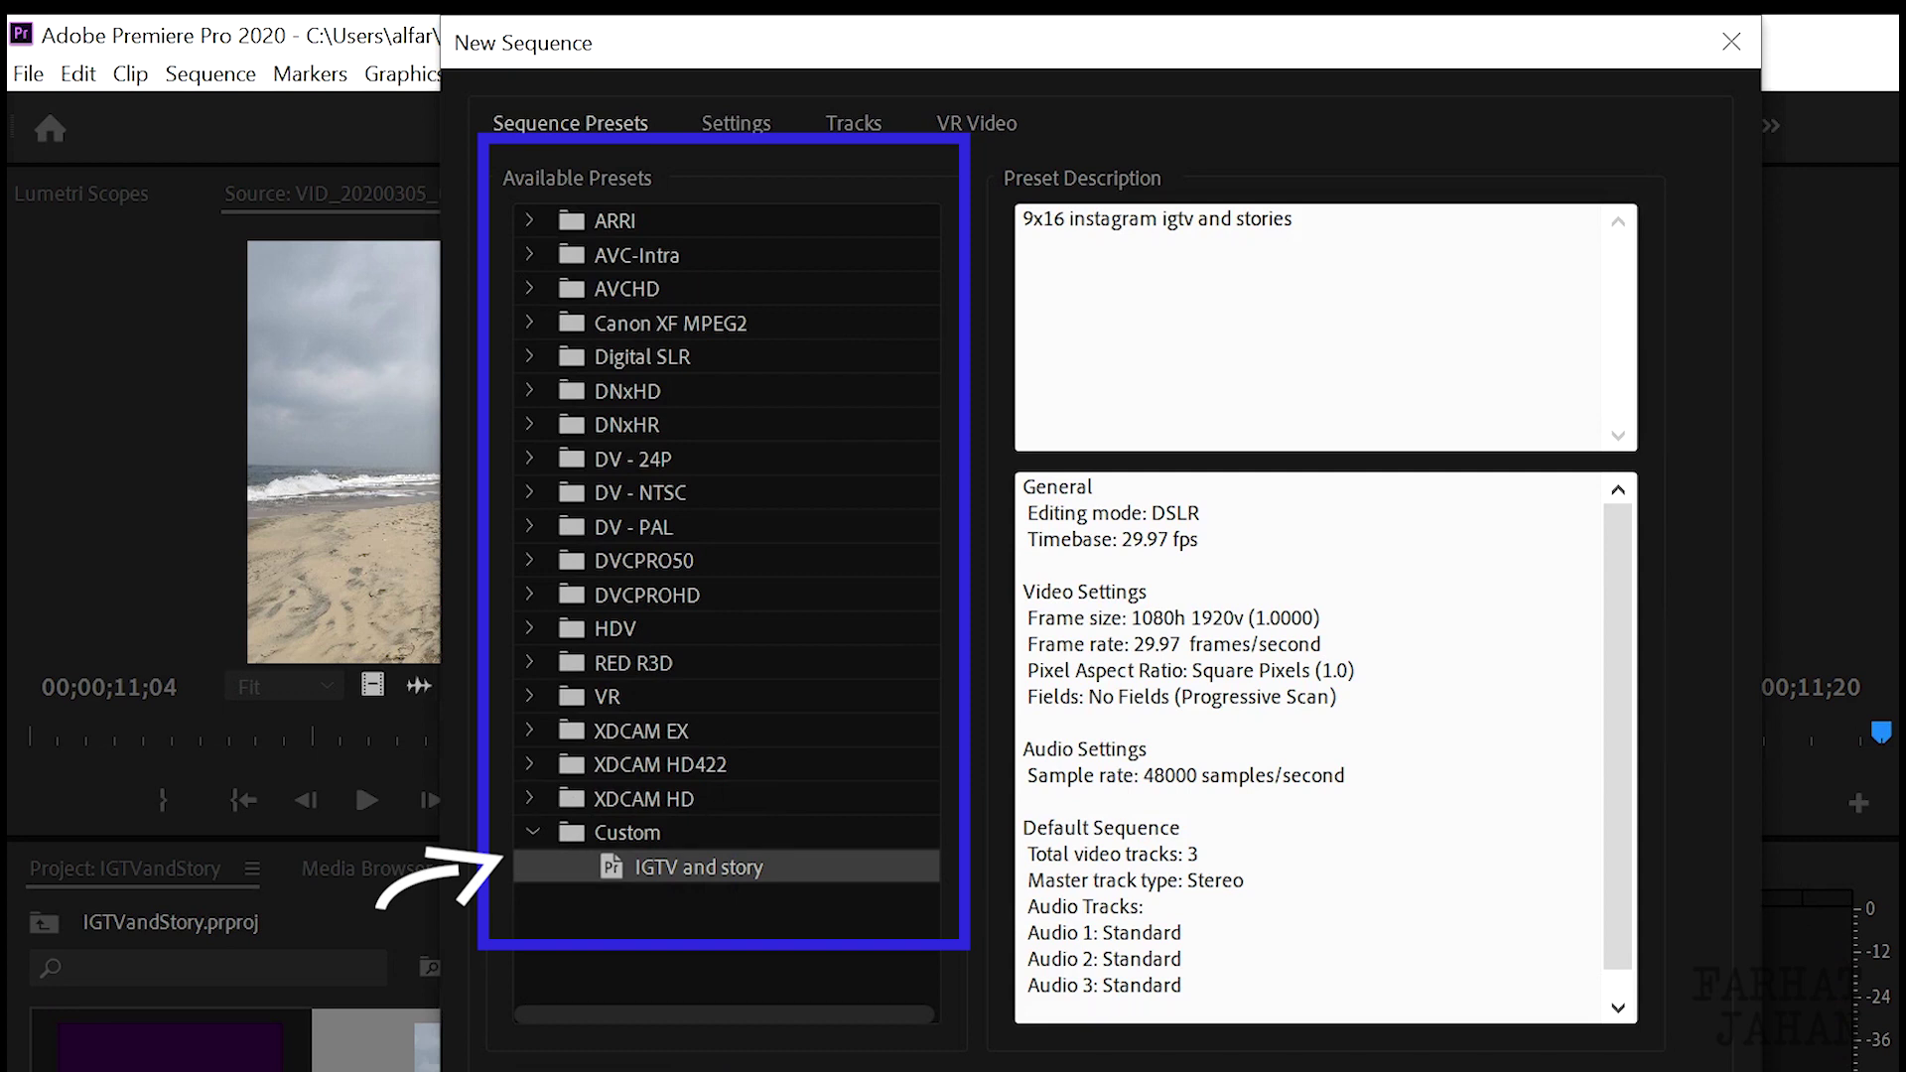
{"action": "key", "text": "Return"}
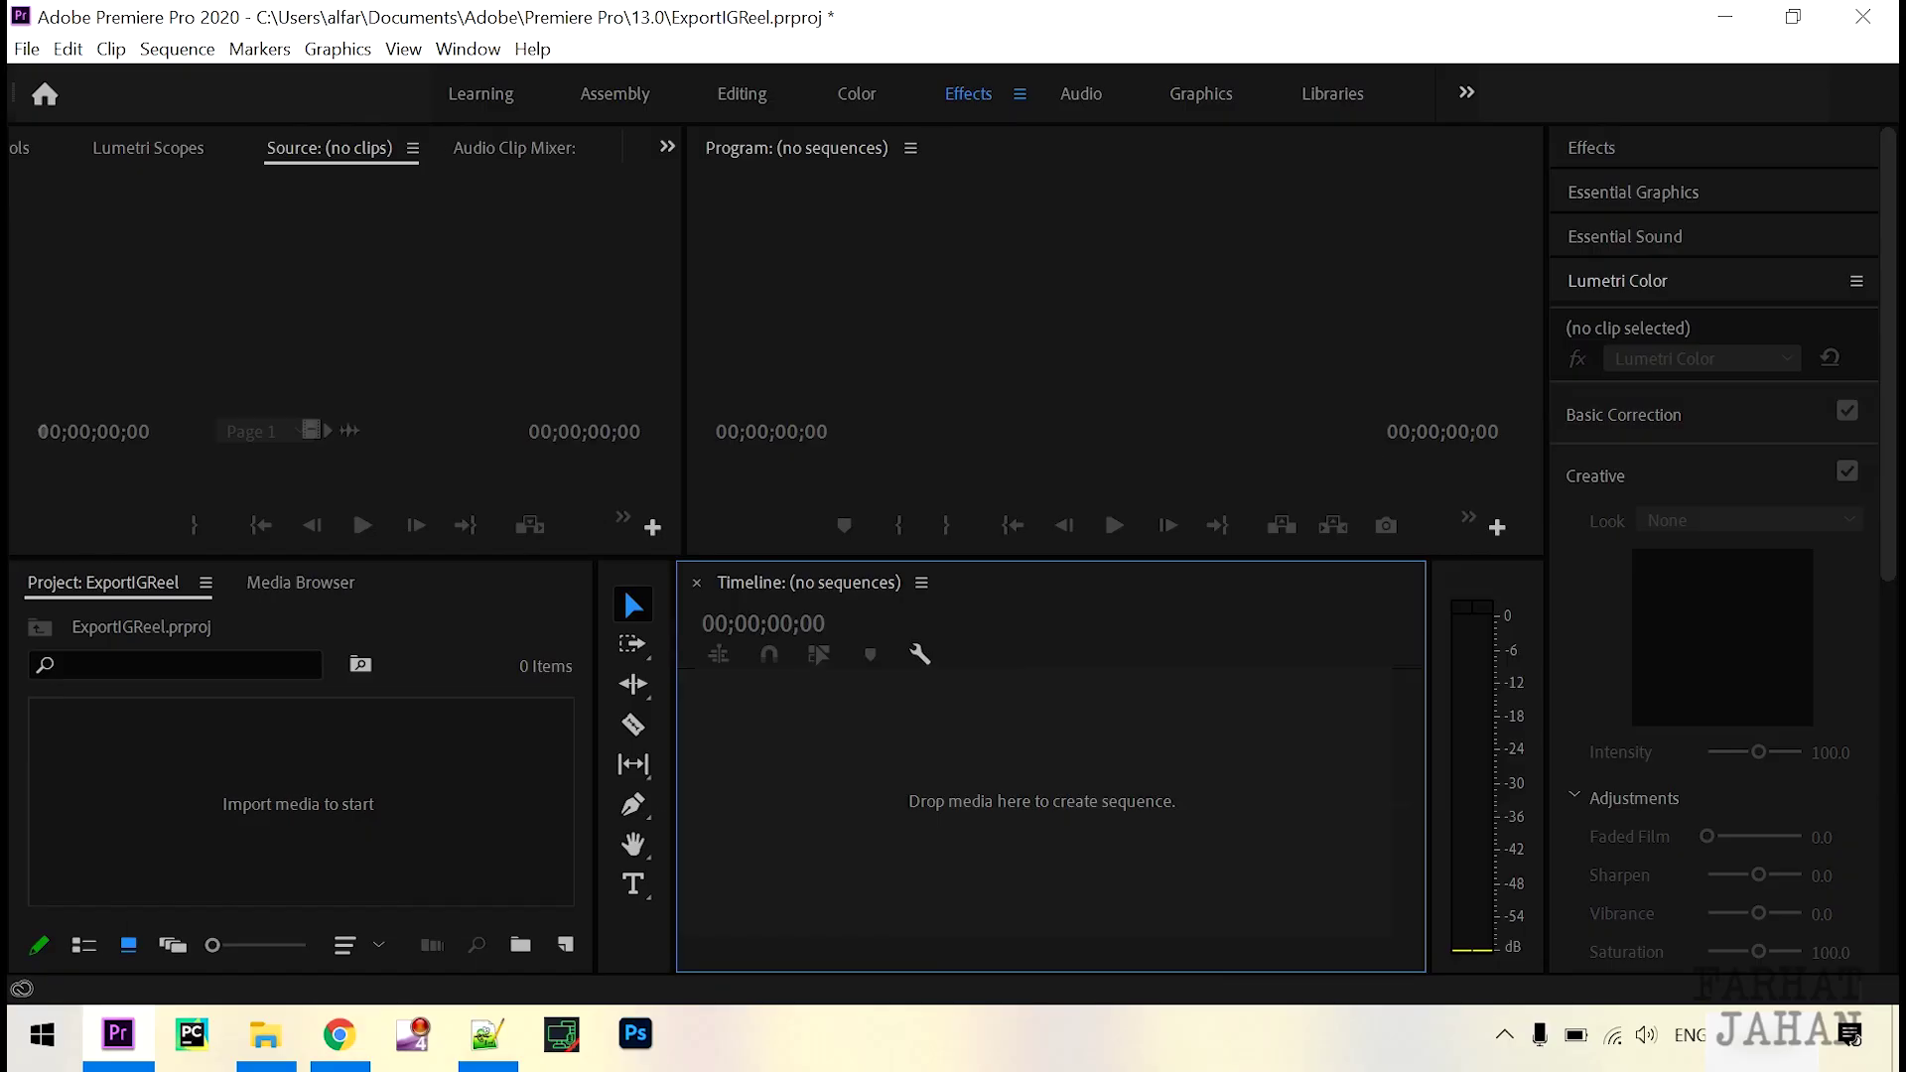
- Open the New Sequence dialog in the ExportIGReel project, defaulting to Sequence 08
{"action": "key", "text": "alt+f"}
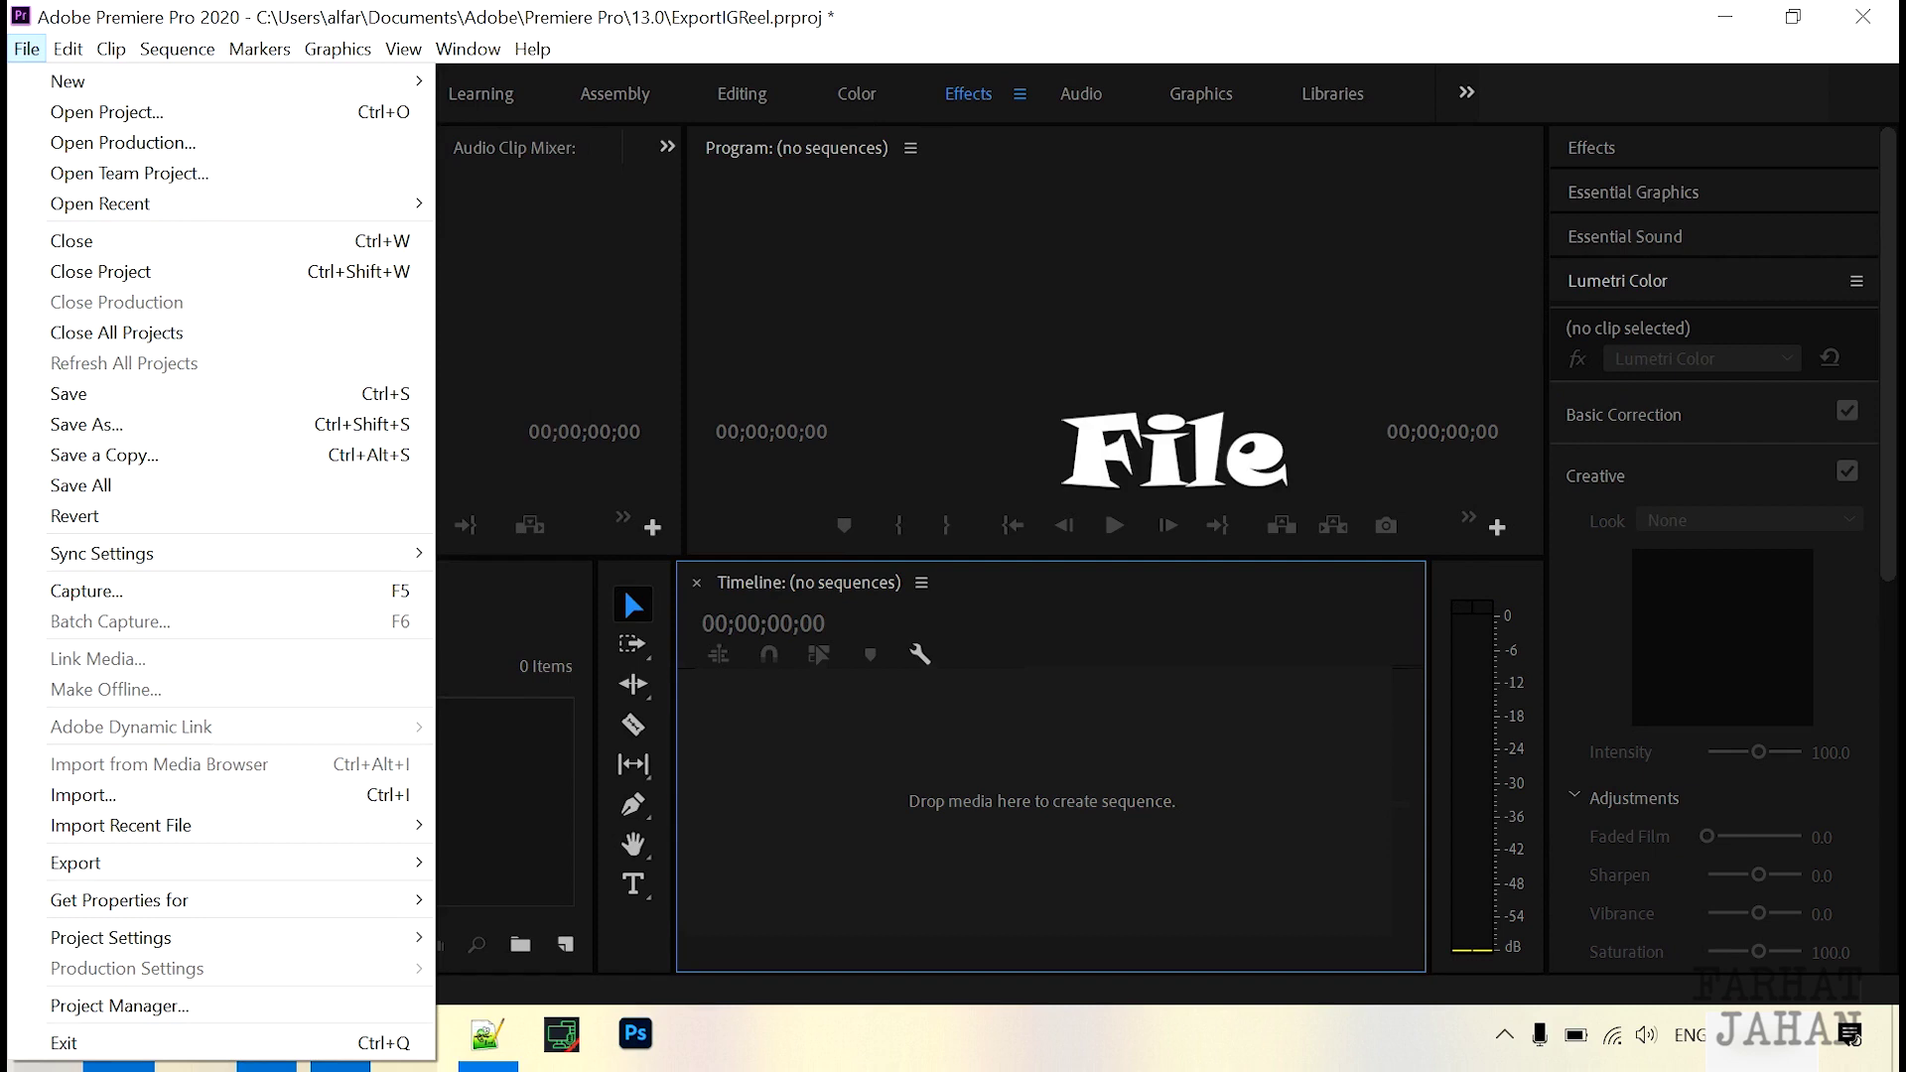
{"action": "key", "text": "Right"}
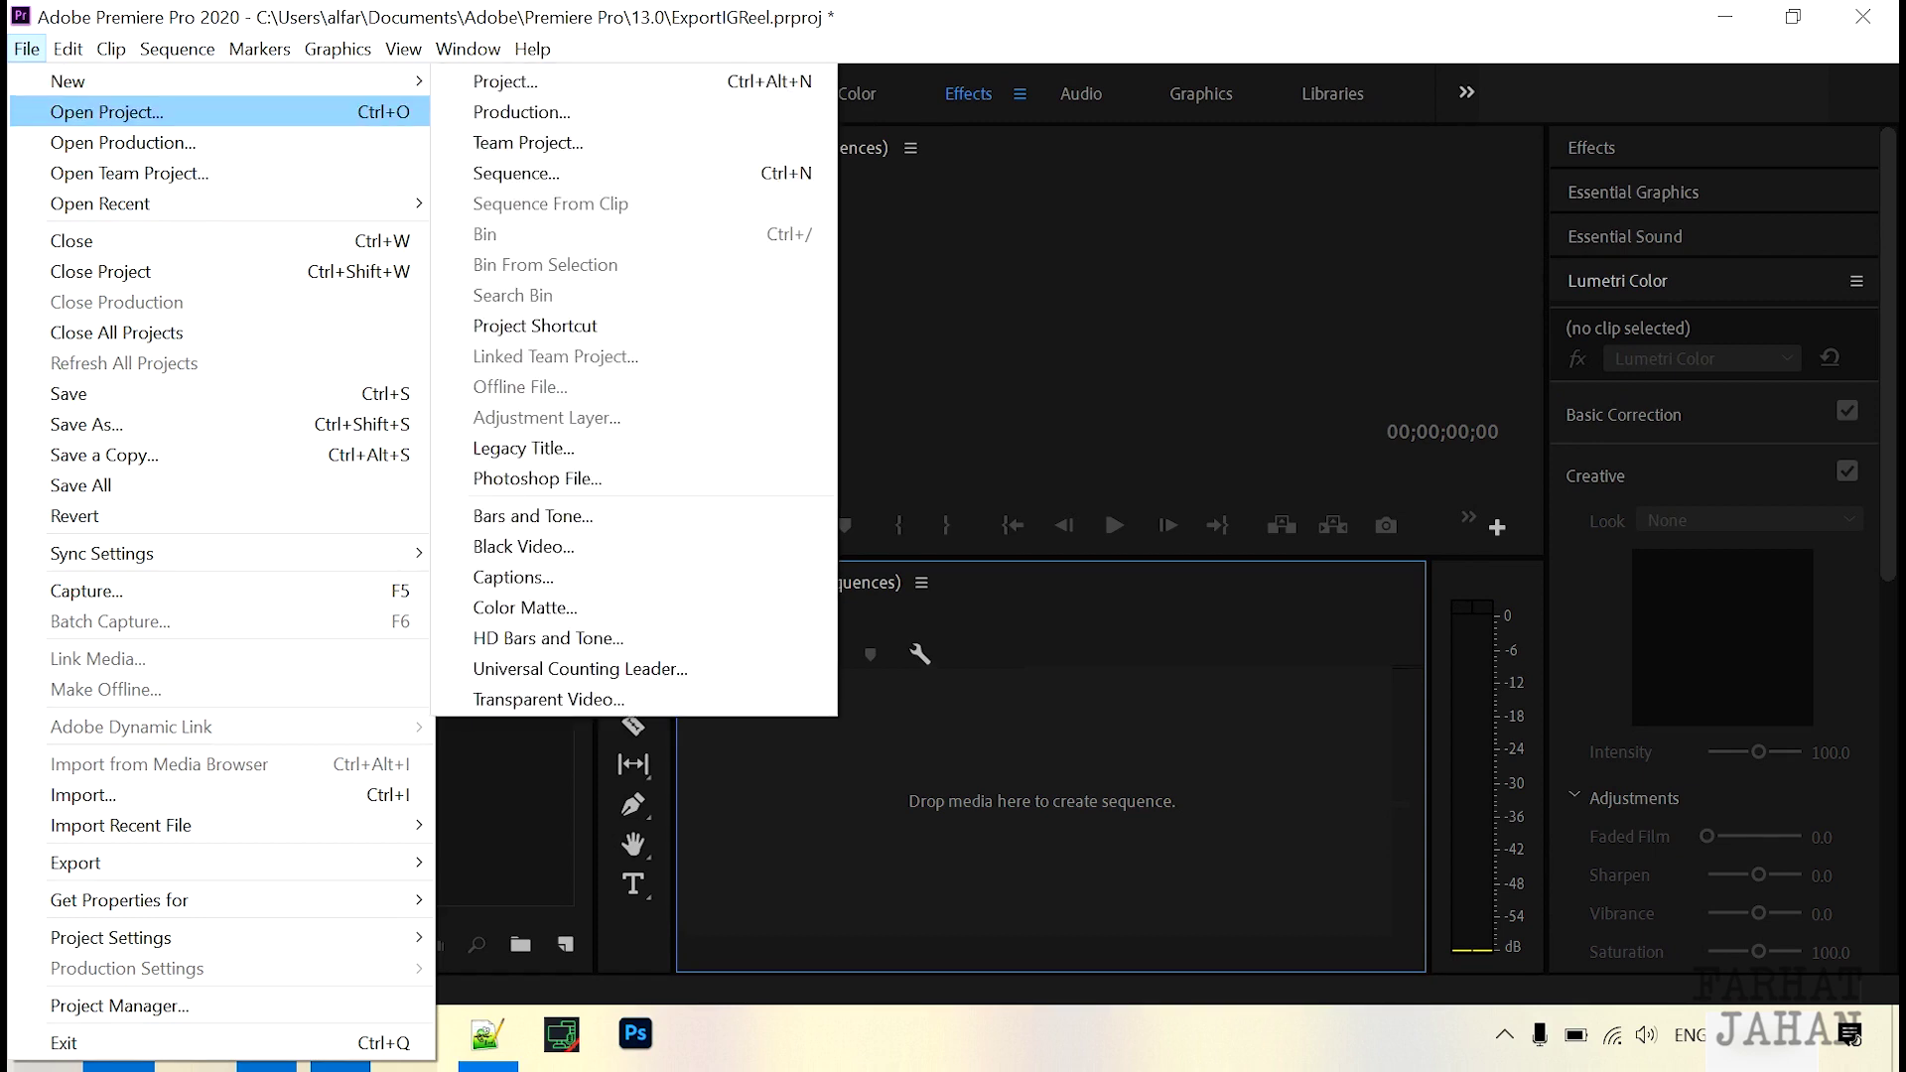
{"action": "key", "text": "Down"}
{"action": "key", "text": "Down"}
{"action": "key", "text": "Down"}
{"action": "key", "text": "Return"}
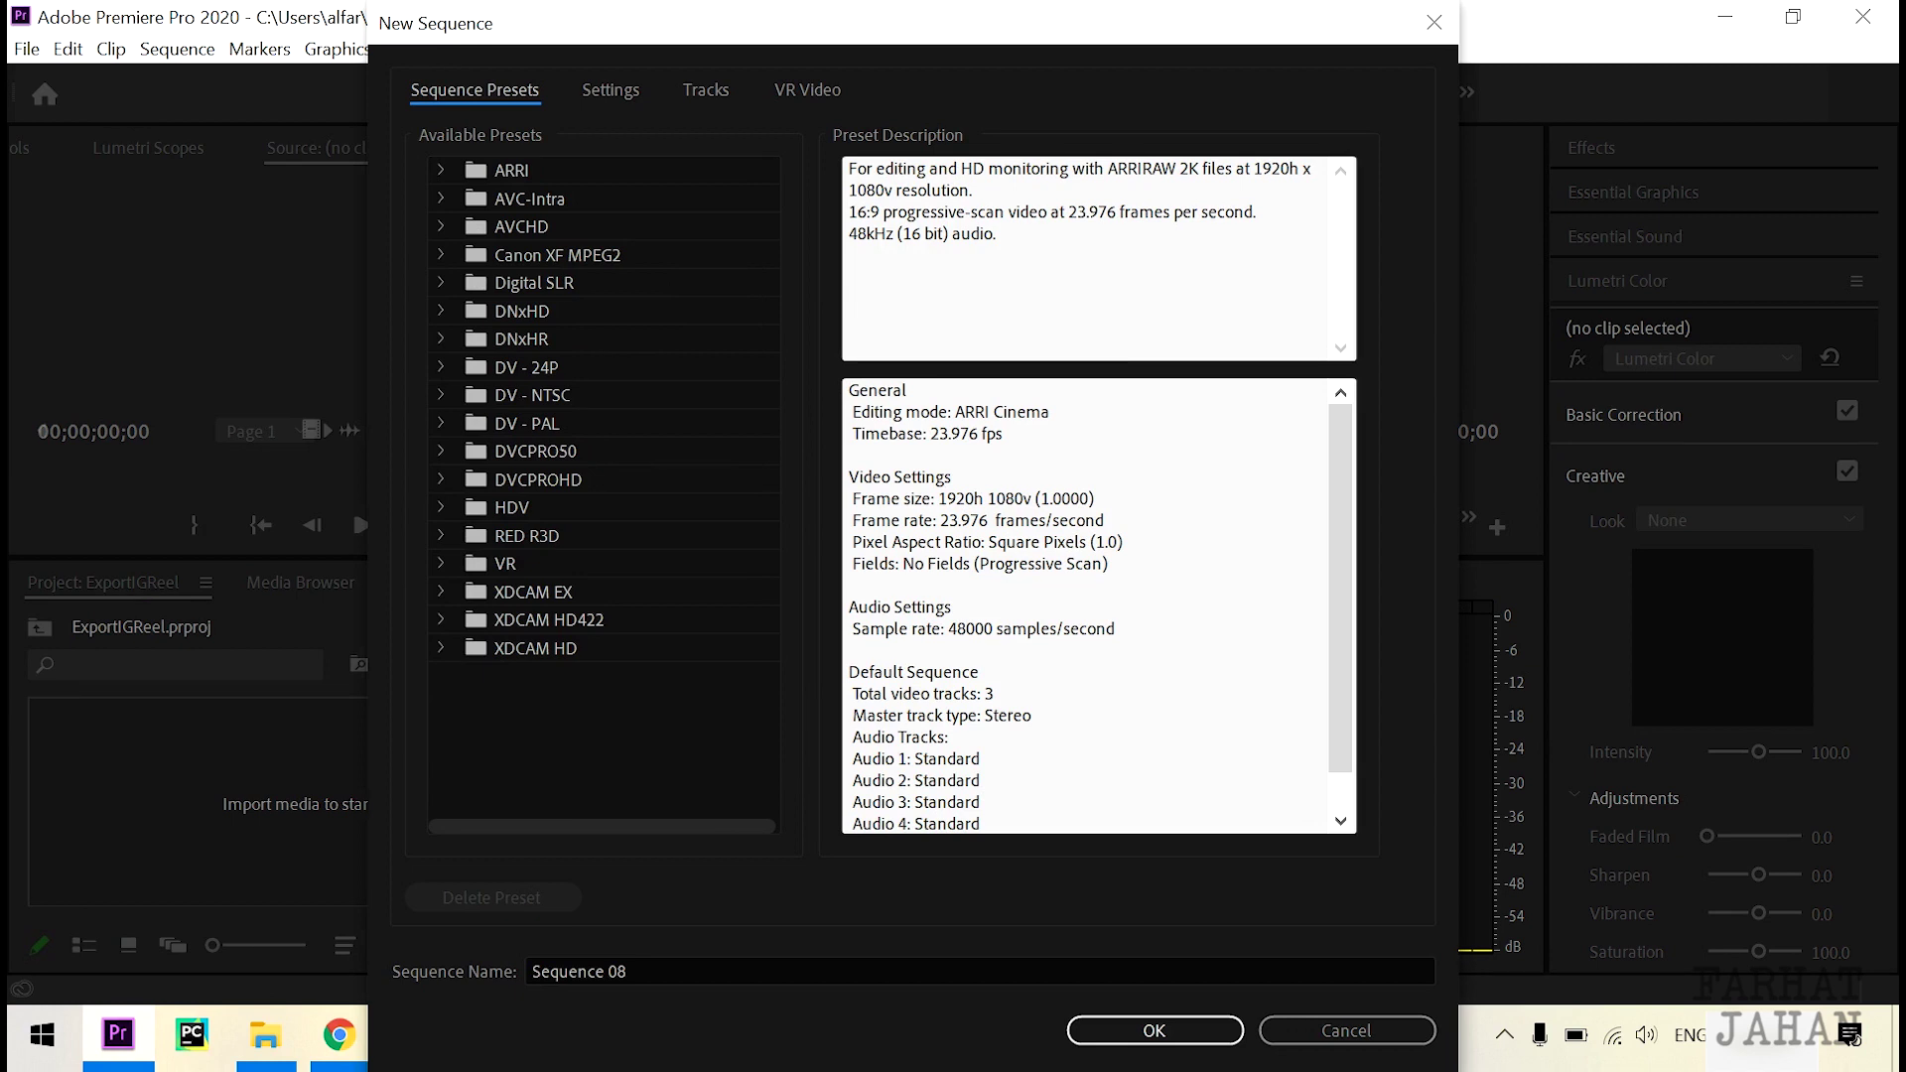
- Select the Digital SLR > 1080p > DSLR 1080p30 preset and view its Settings
{"action": "left_click", "coordinate": [443, 283]}
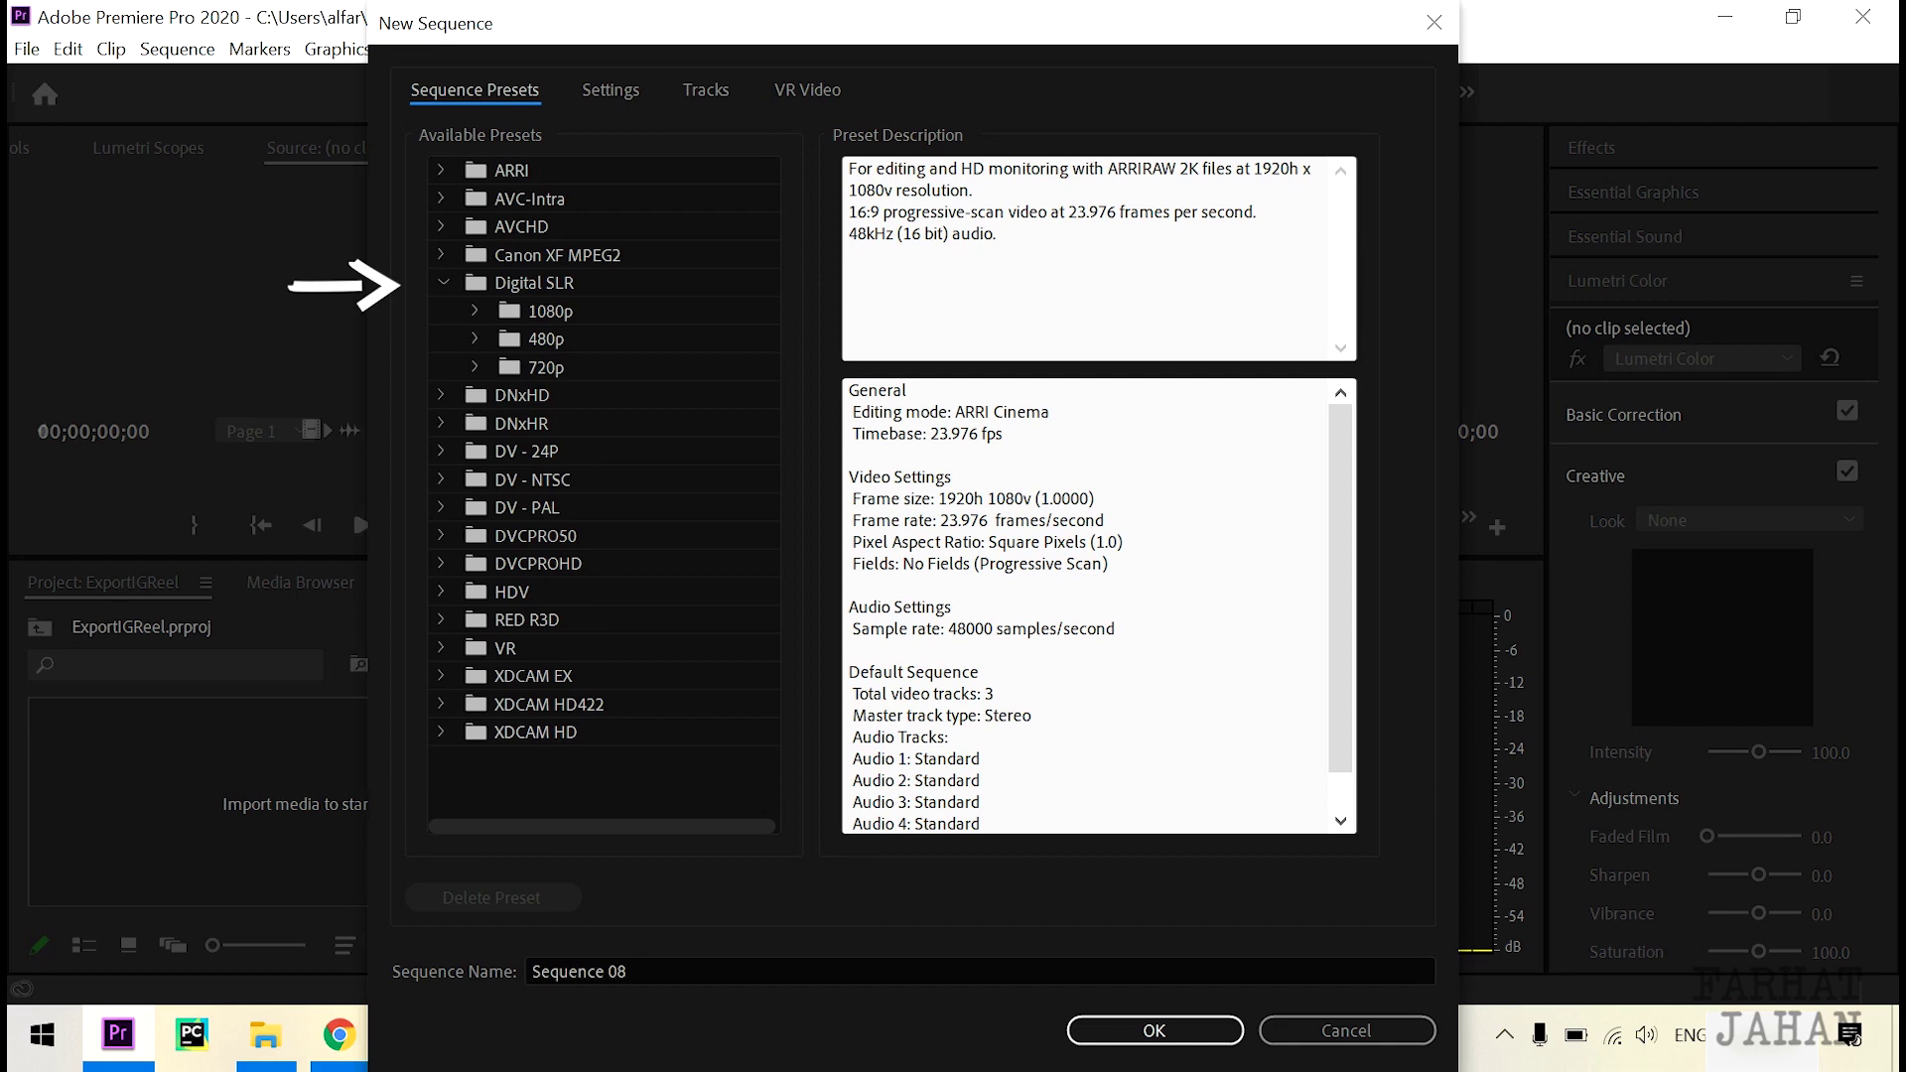
{"action": "left_click", "coordinate": [474, 311]}
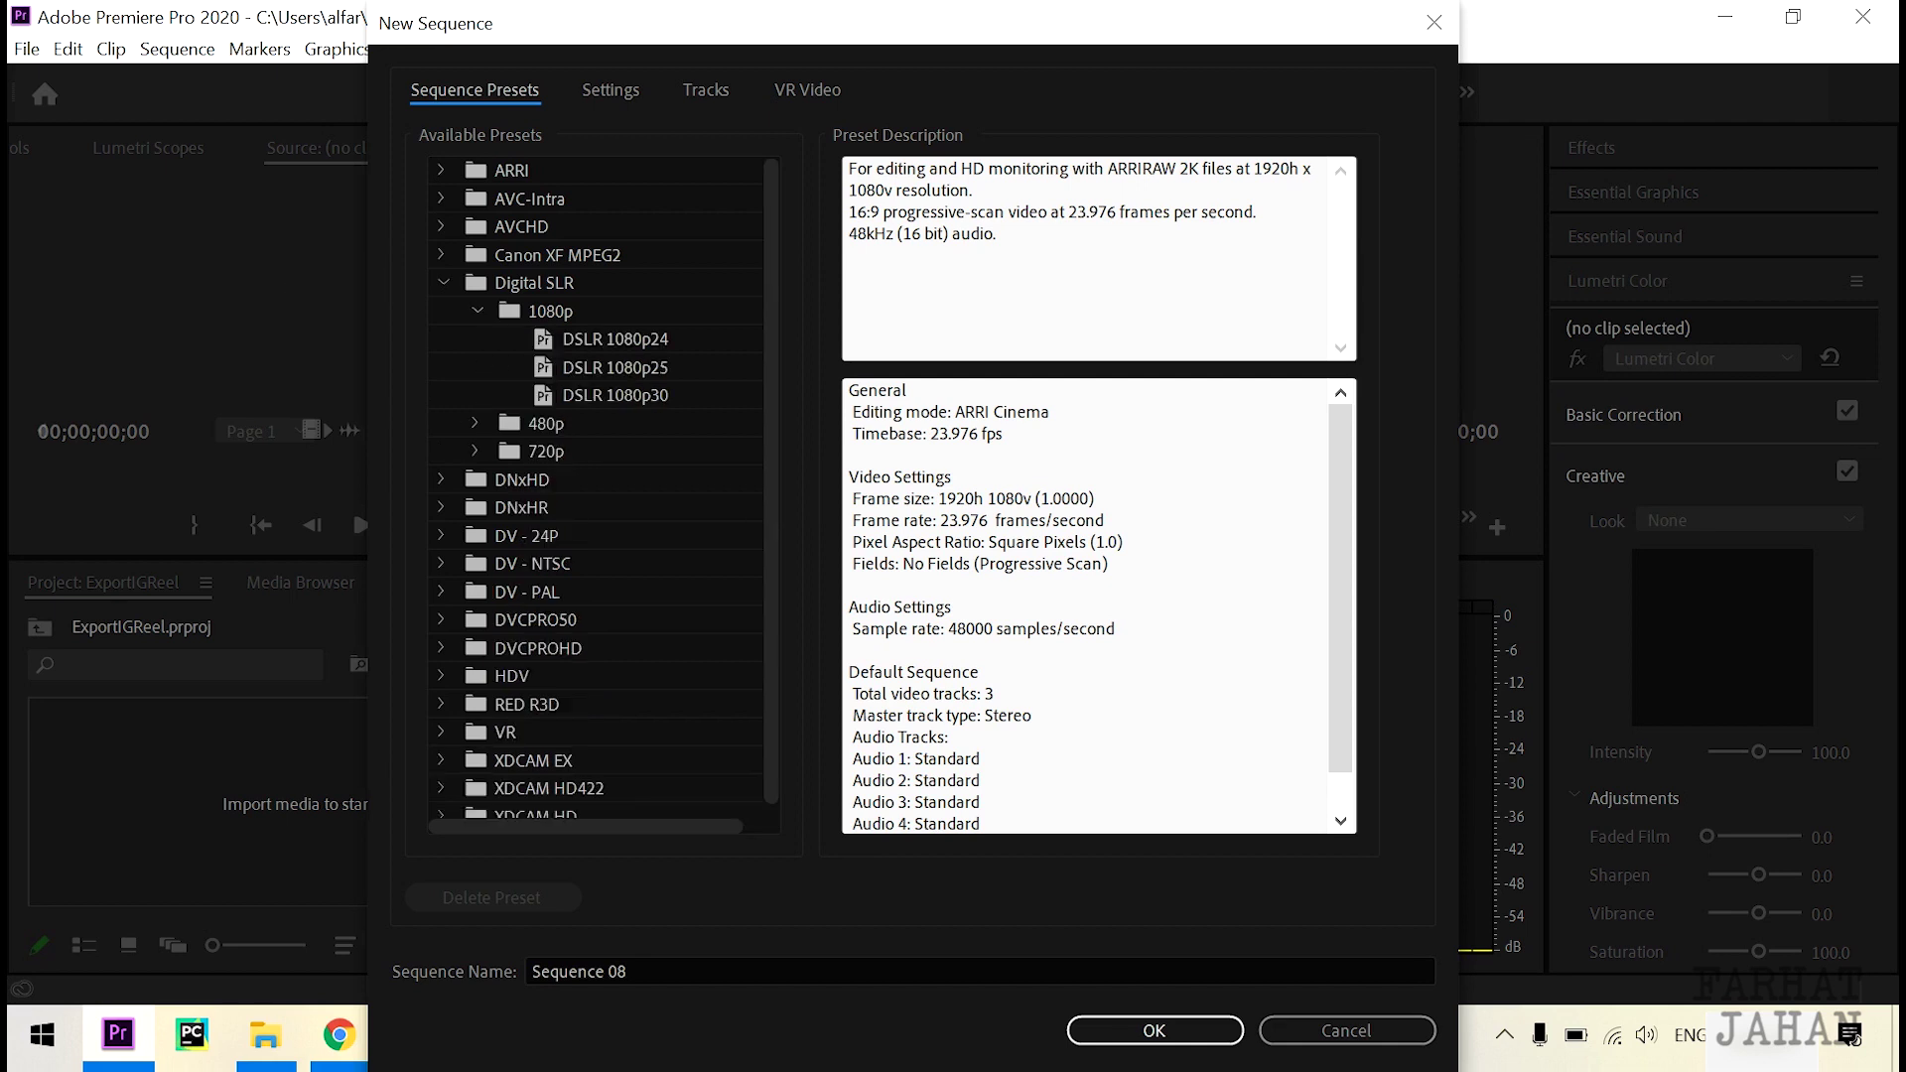
{"action": "left_click", "coordinate": [614, 394]}
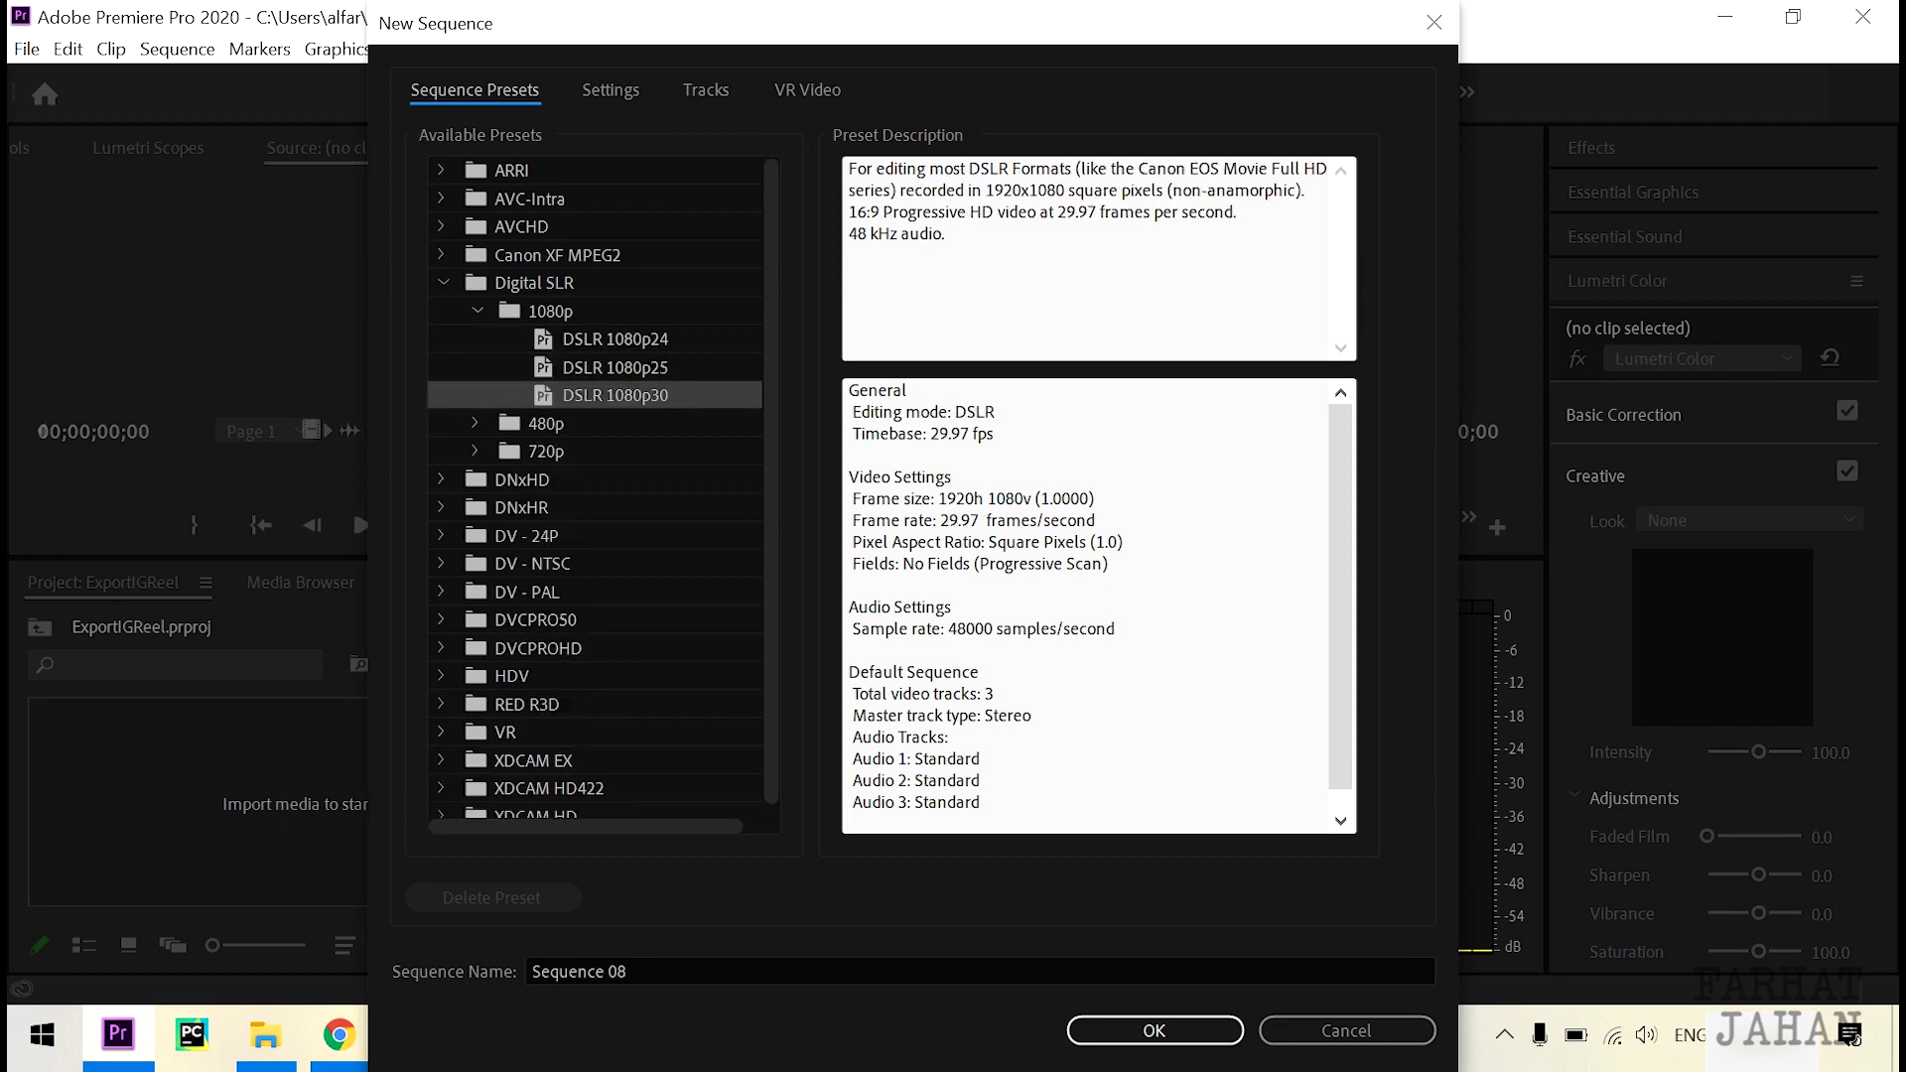
{"action": "left_click", "coordinate": [614, 338]}
{"action": "left_click", "coordinate": [616, 395]}
{"action": "left_click", "coordinate": [611, 90]}
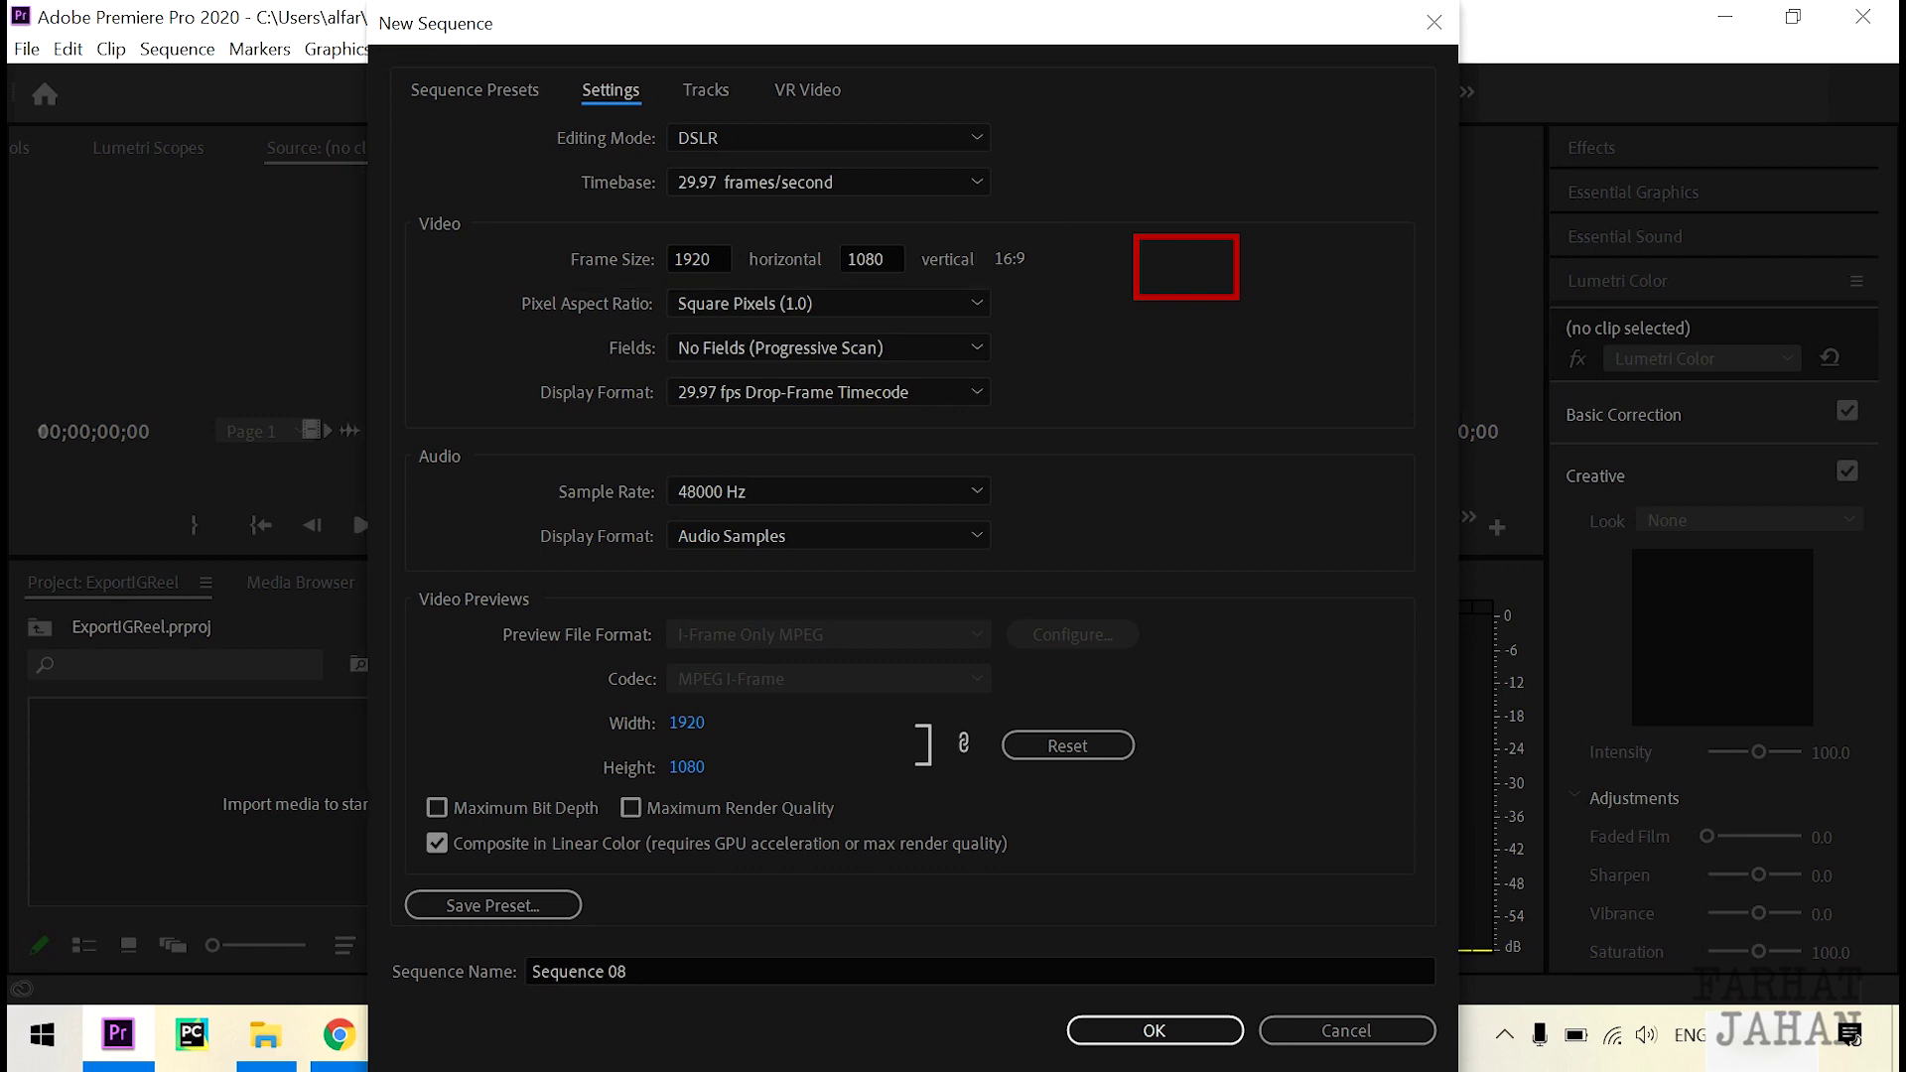
- Change the frame size from 1920×1080 to 1080×1920 for a 9:16 format
{"action": "double_click", "coordinate": [693, 259]}
{"action": "type", "text": "1"}
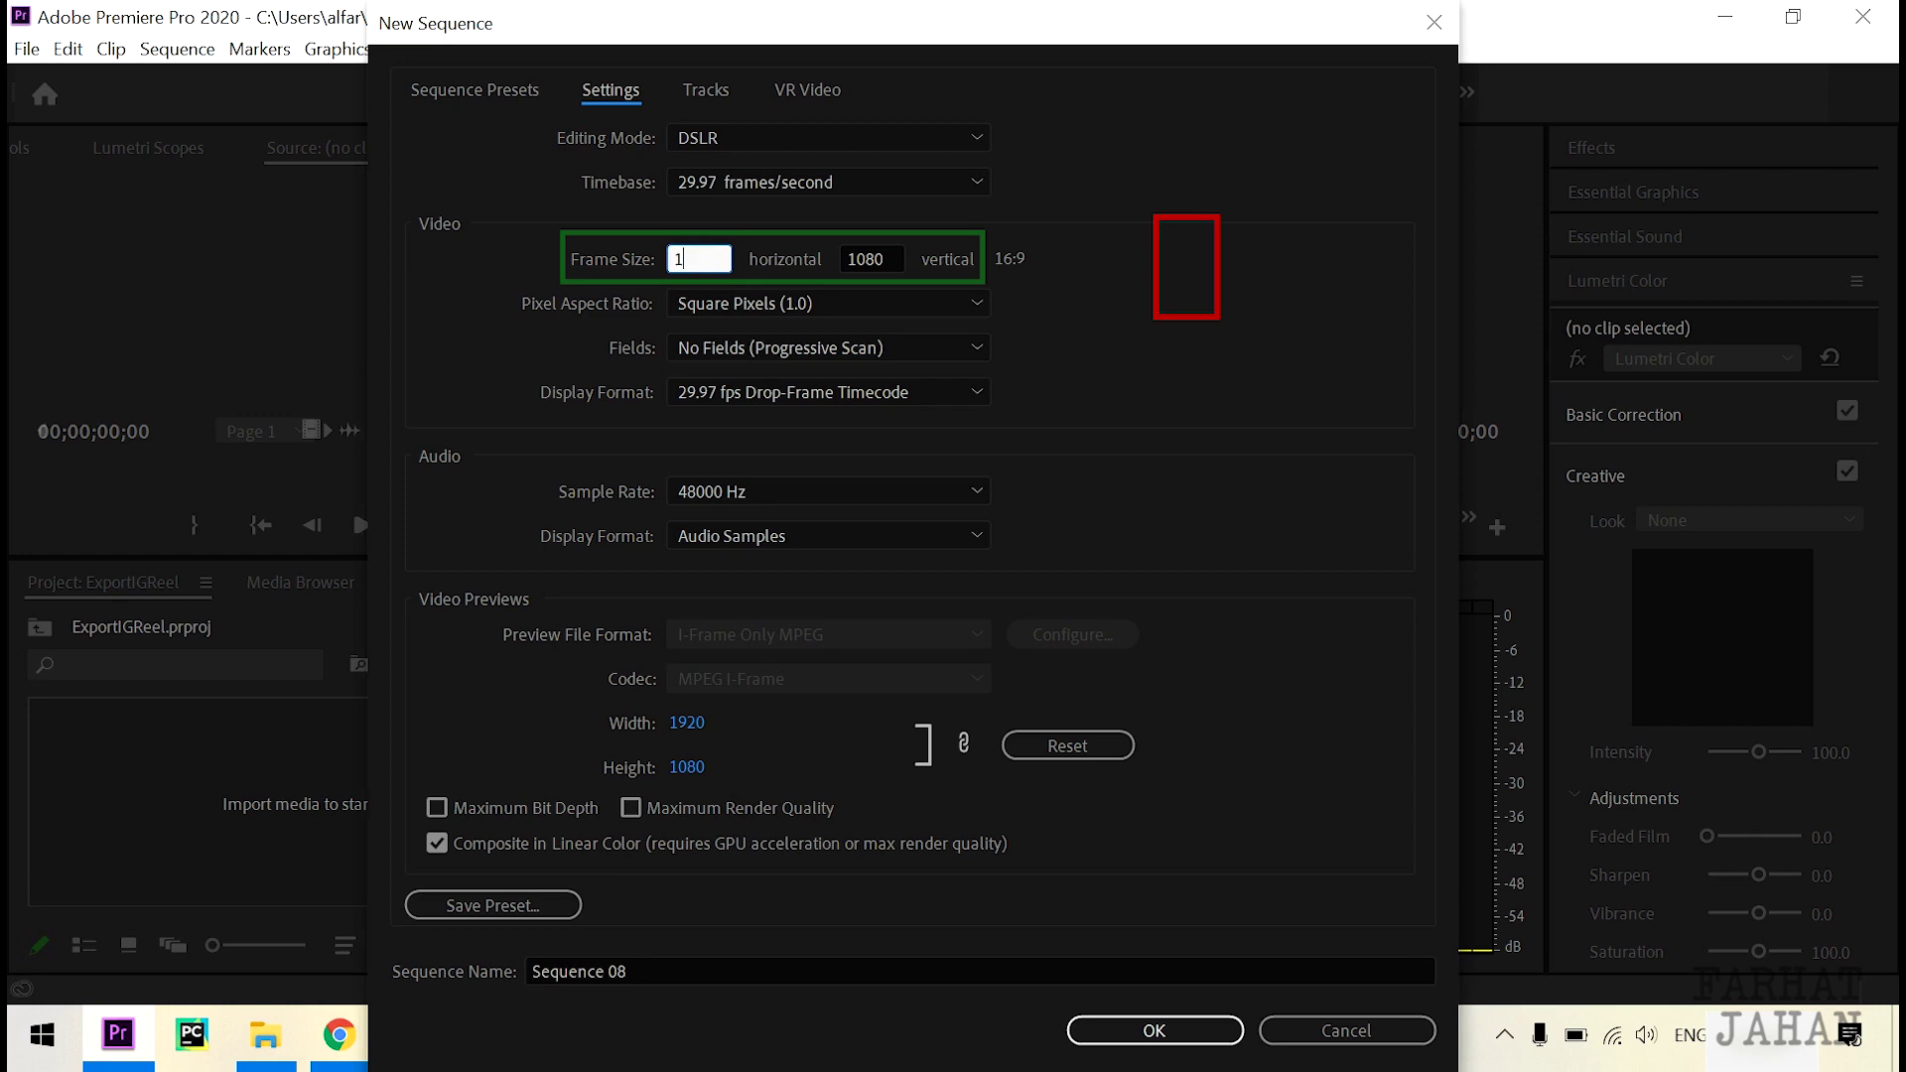
{"action": "type", "text": "080"}
{"action": "key", "text": "Tab"}
{"action": "type", "text": "1"}
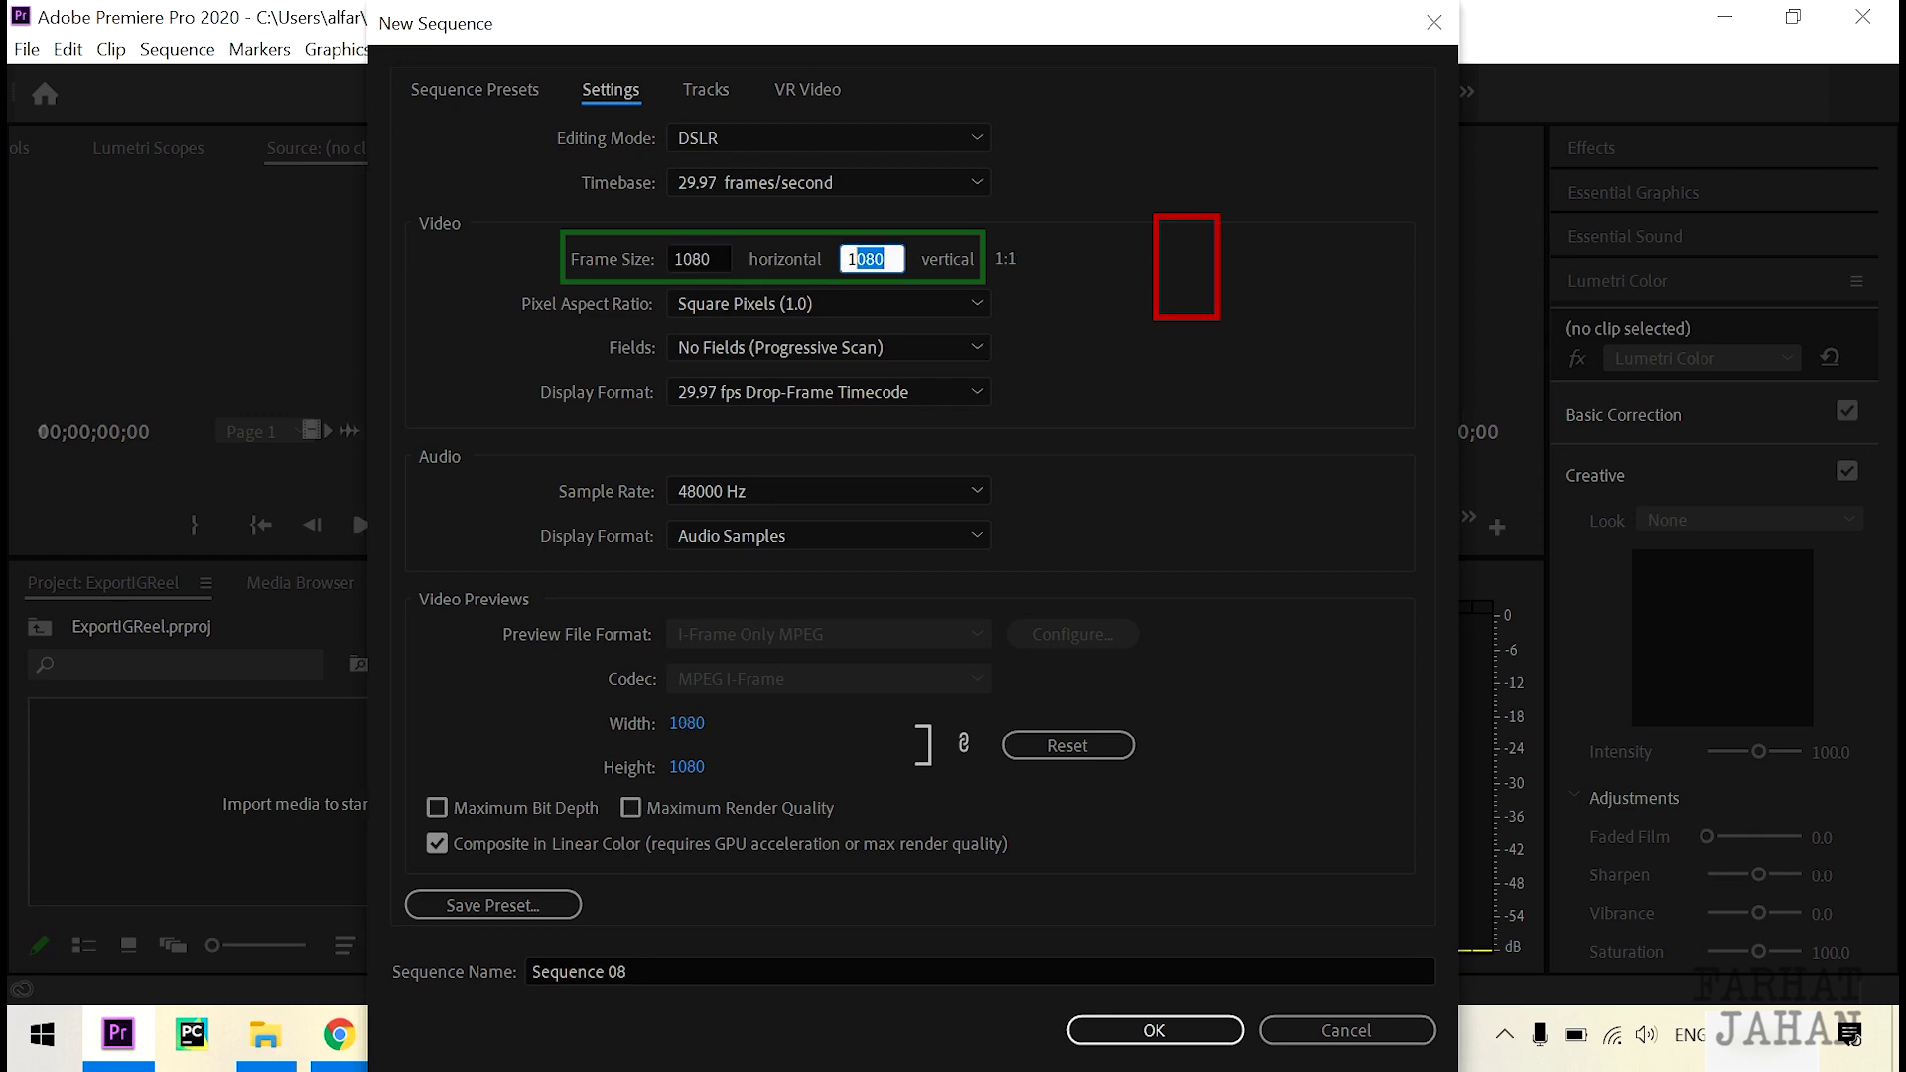
{"action": "type", "text": "9"}
{"action": "type", "text": "20"}
{"action": "key", "text": "Tab"}
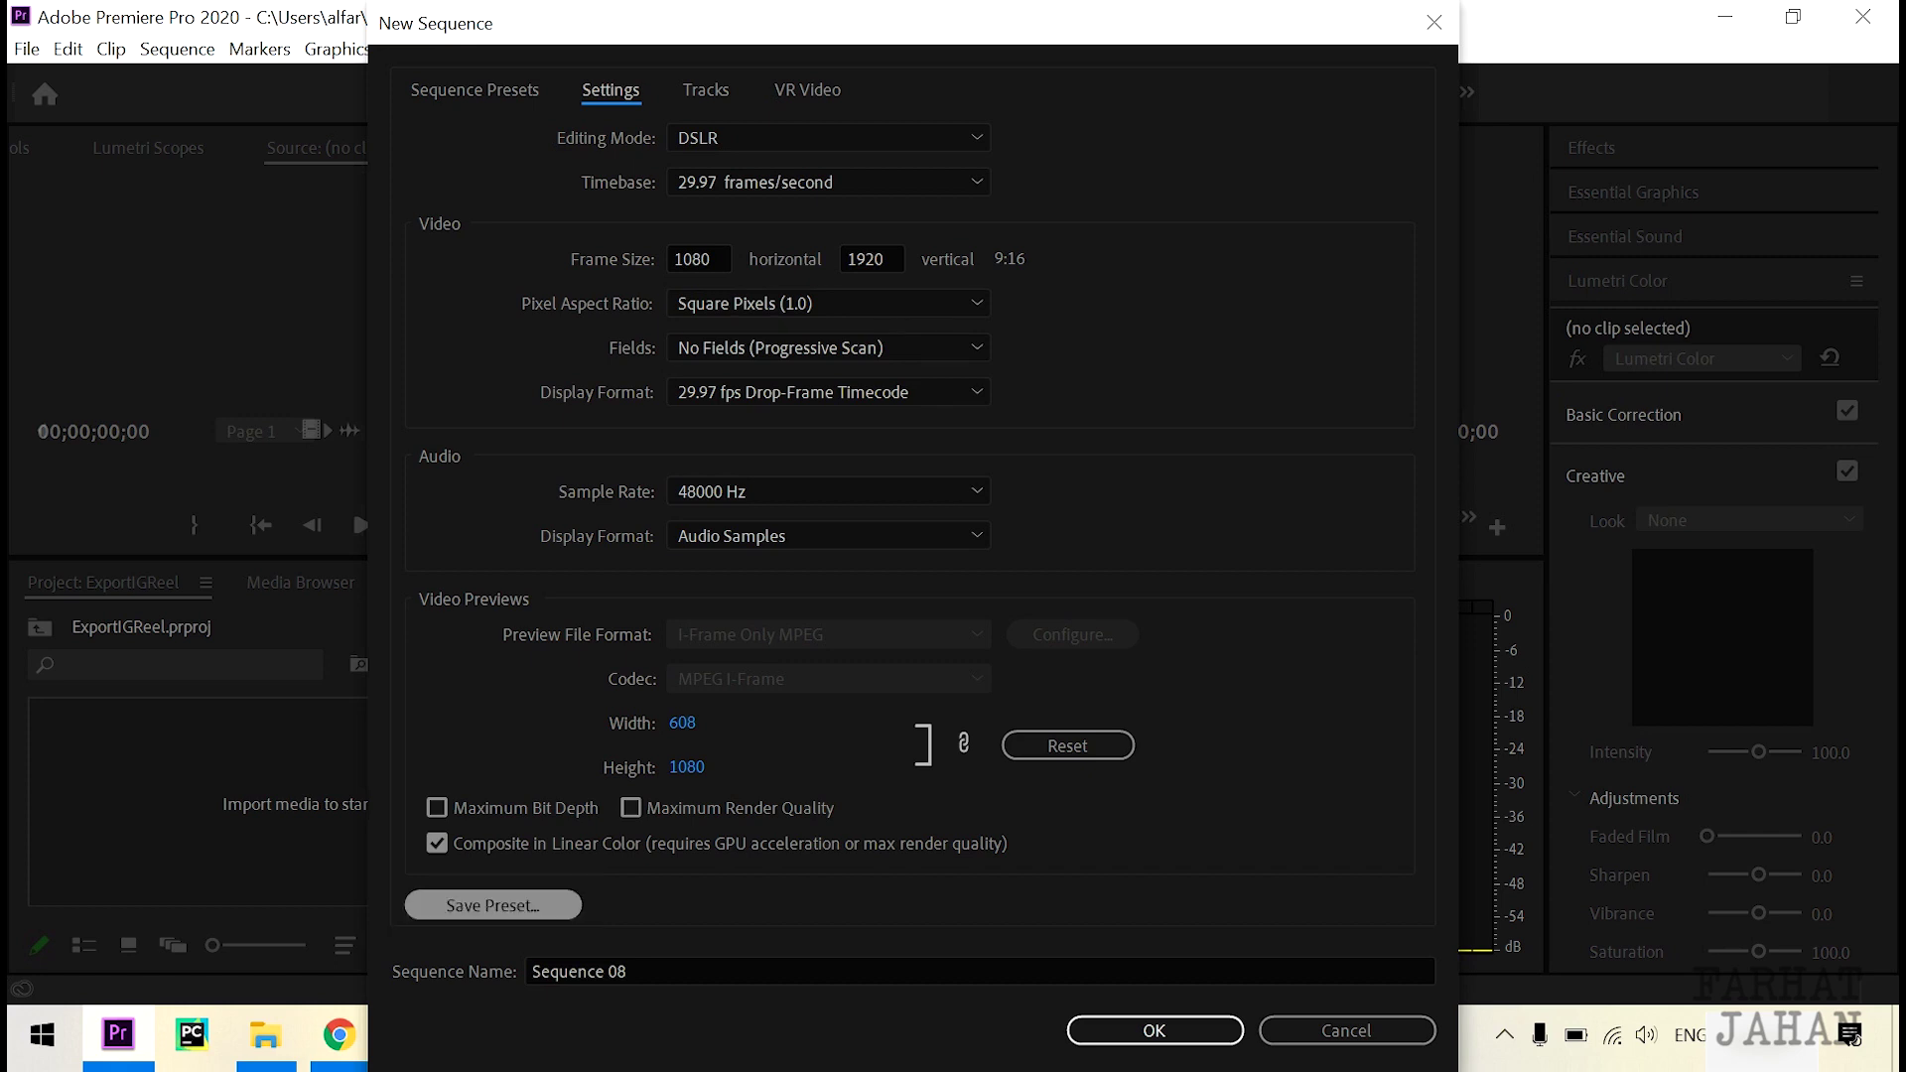
- Save a preset named 'Instagram IGTV & stories', described as 9:16 for IGTV and stories
{"action": "left_click", "coordinate": [491, 907]}
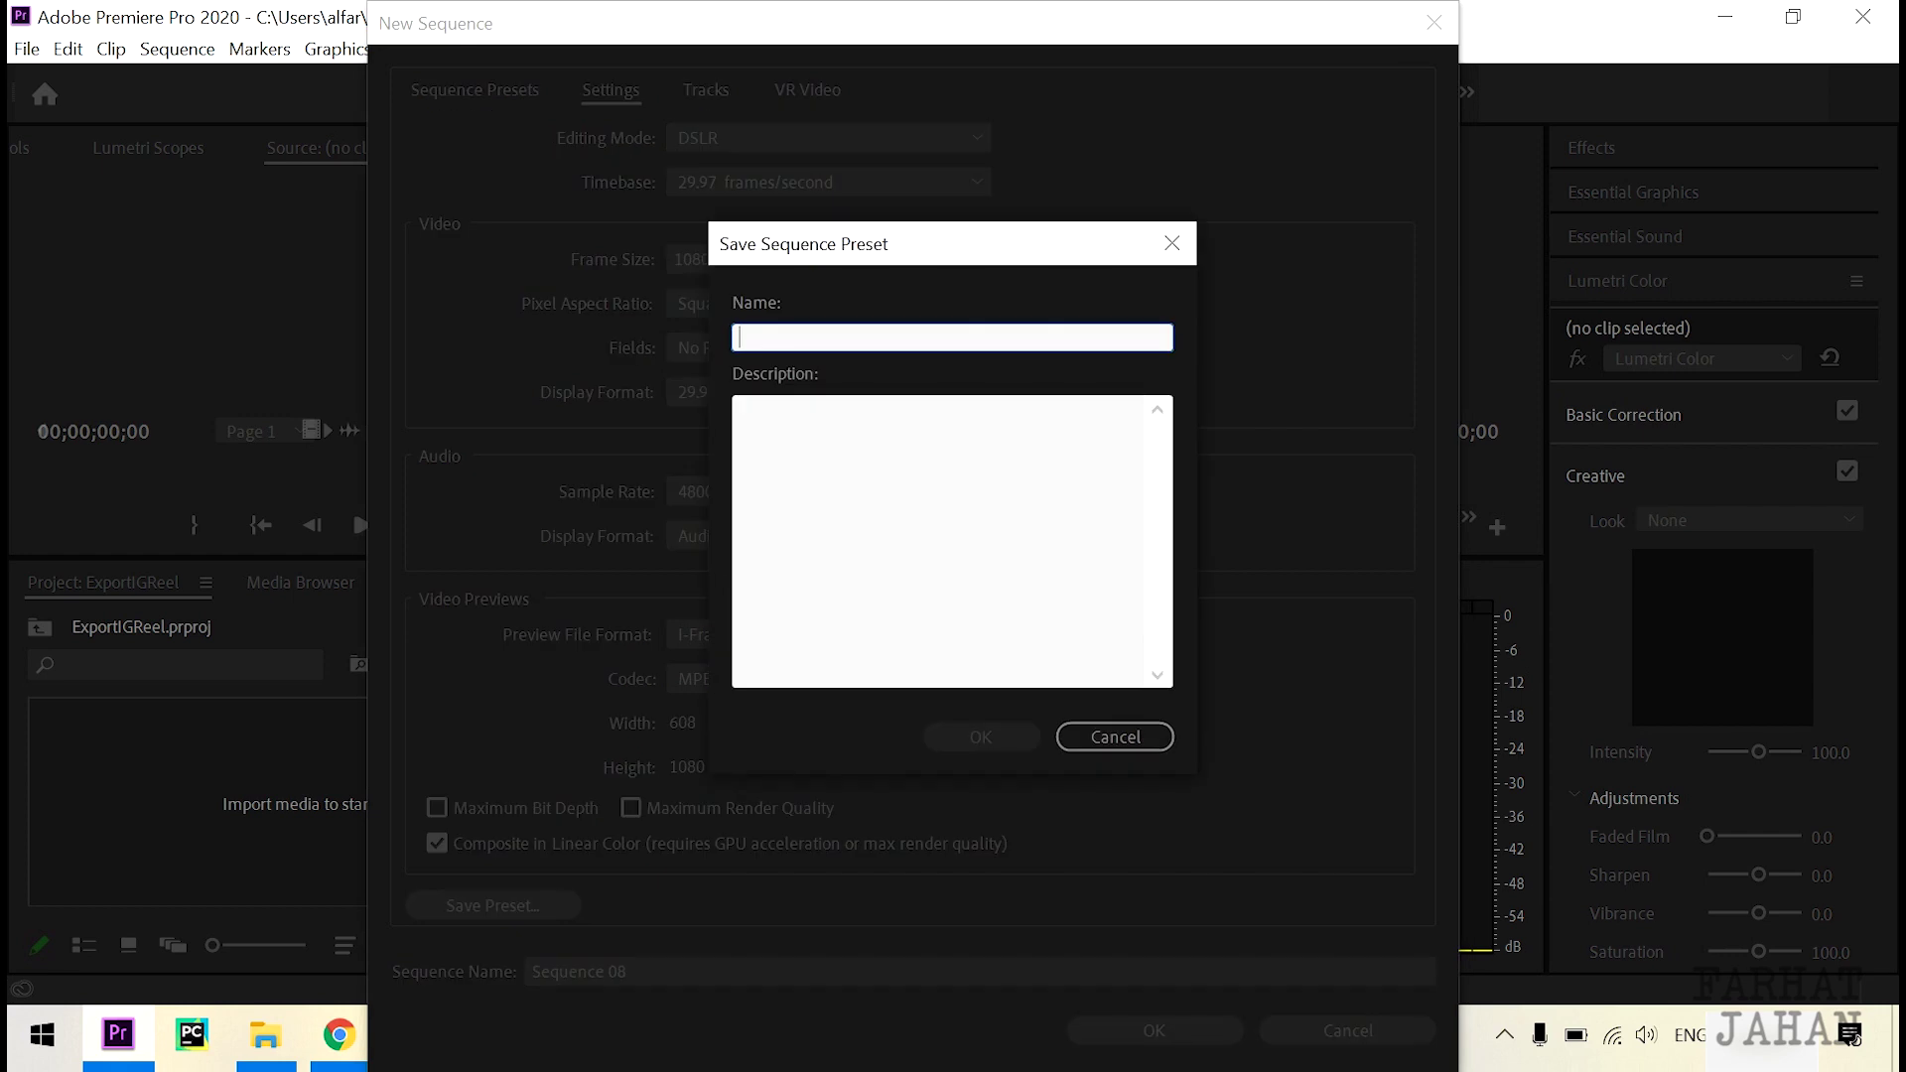
{"action": "type", "text": "Instagram IGT"}
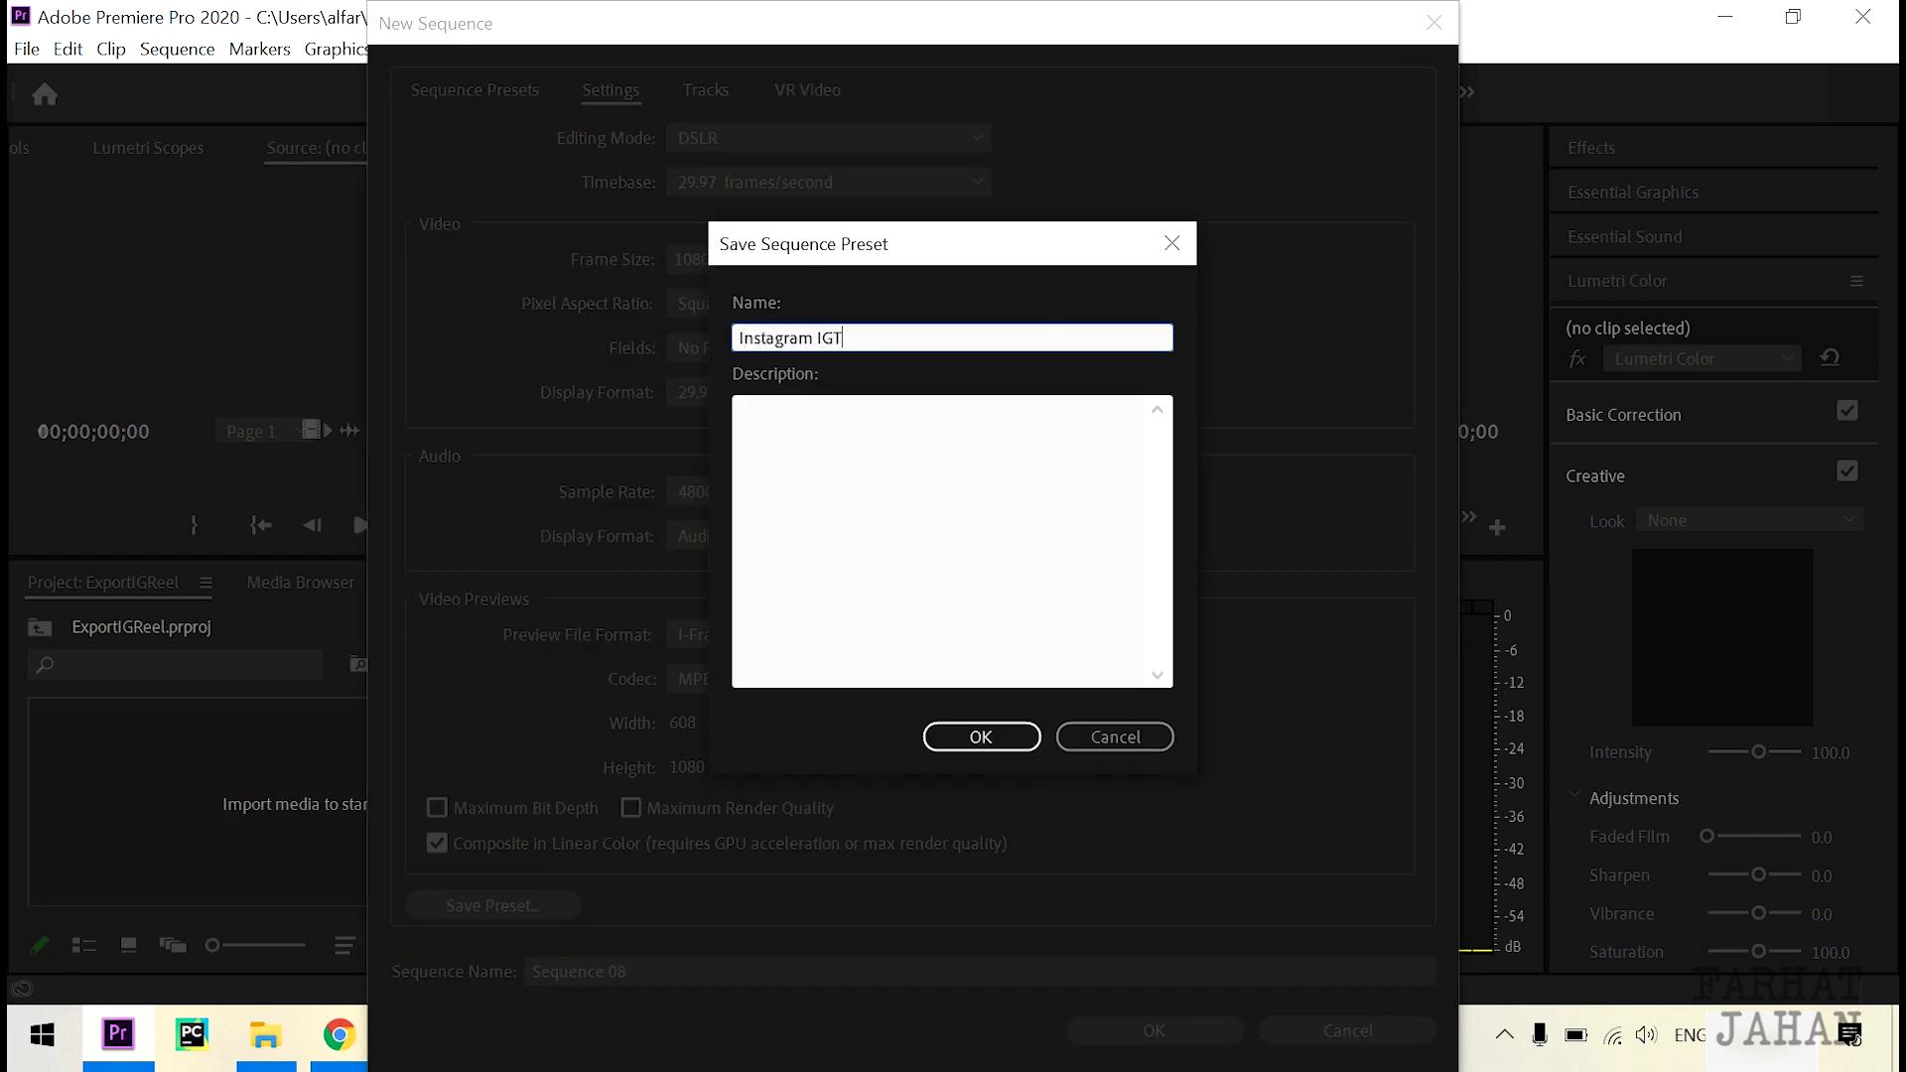
{"action": "type", "text": "V & sto"}
{"action": "type", "text": "ries"}
{"action": "key", "text": "Tab"}
{"action": "type", "text": "9:"}
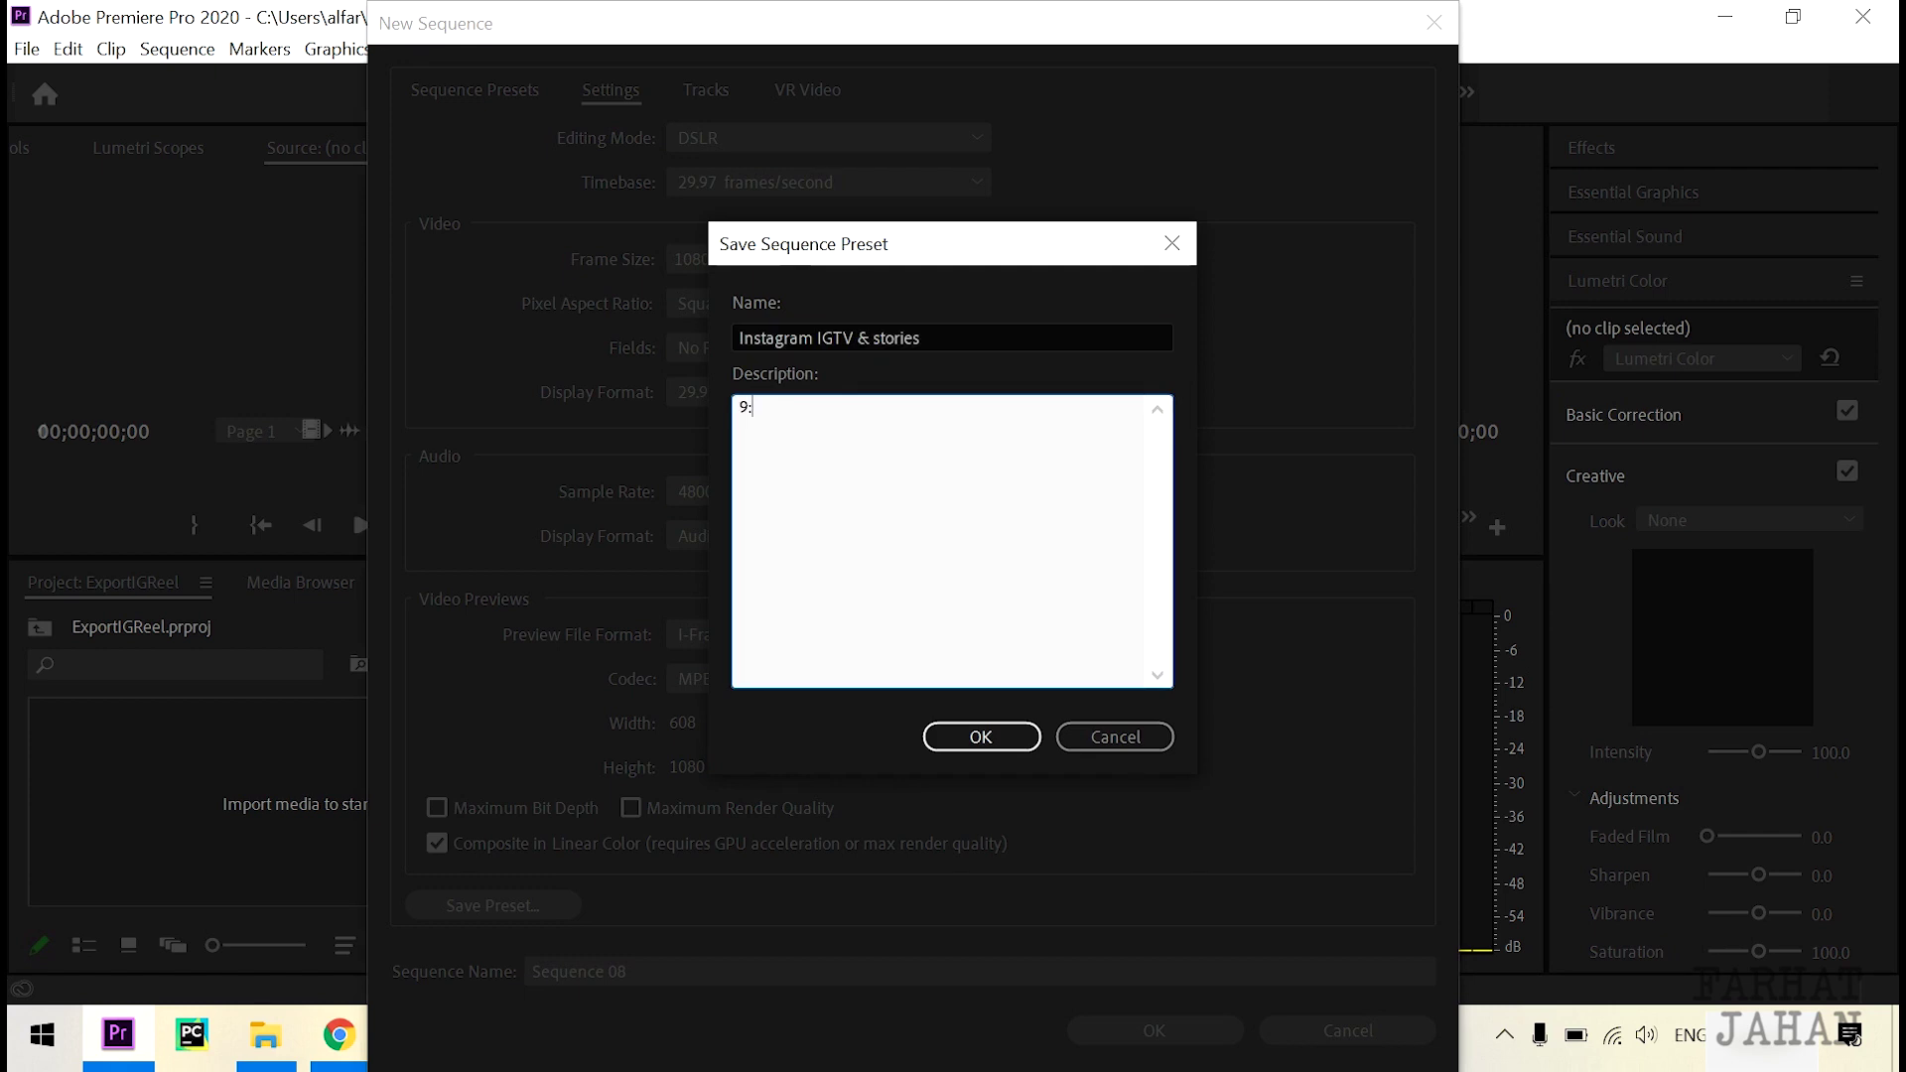
{"action": "type", "text": "16 aspect"}
{"action": "type", "text": " ratio for instagr"}
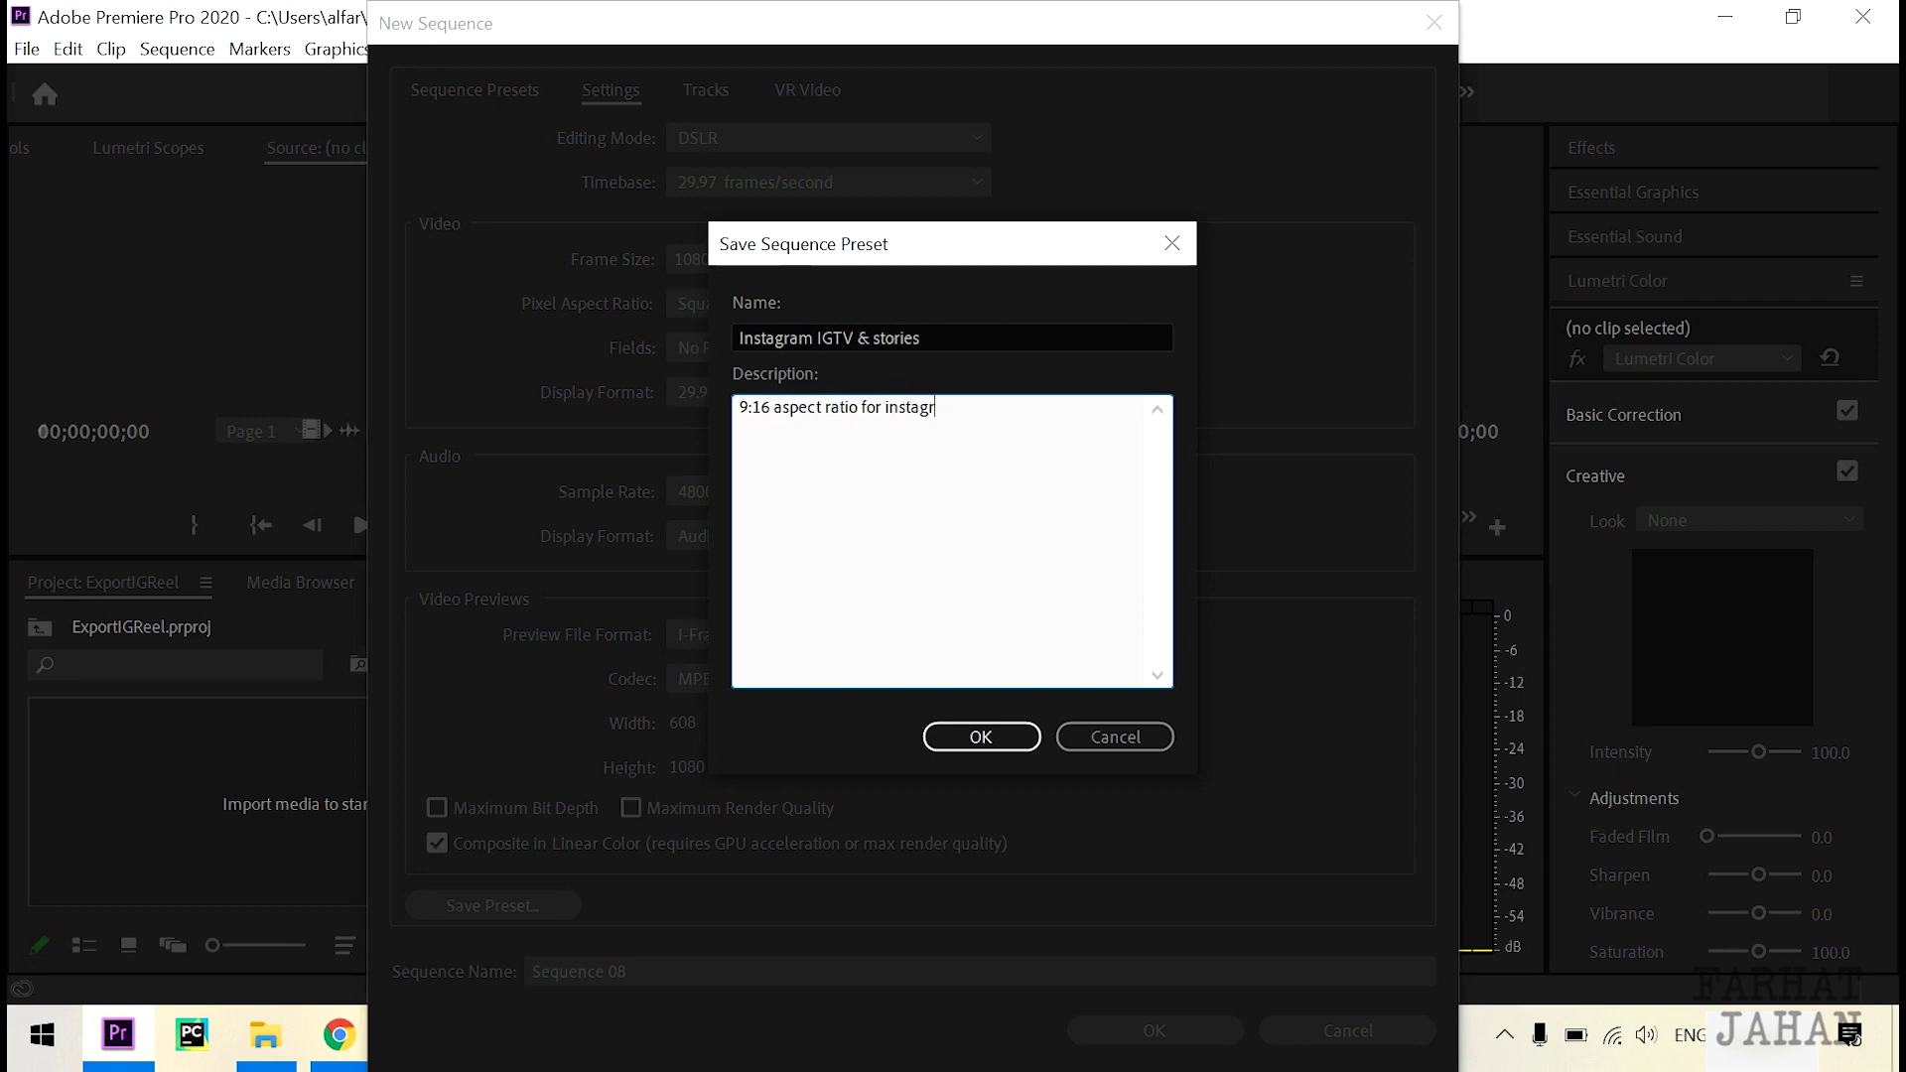
{"action": "type", "text": "am igtv and stories"}
{"action": "key", "text": "Return"}
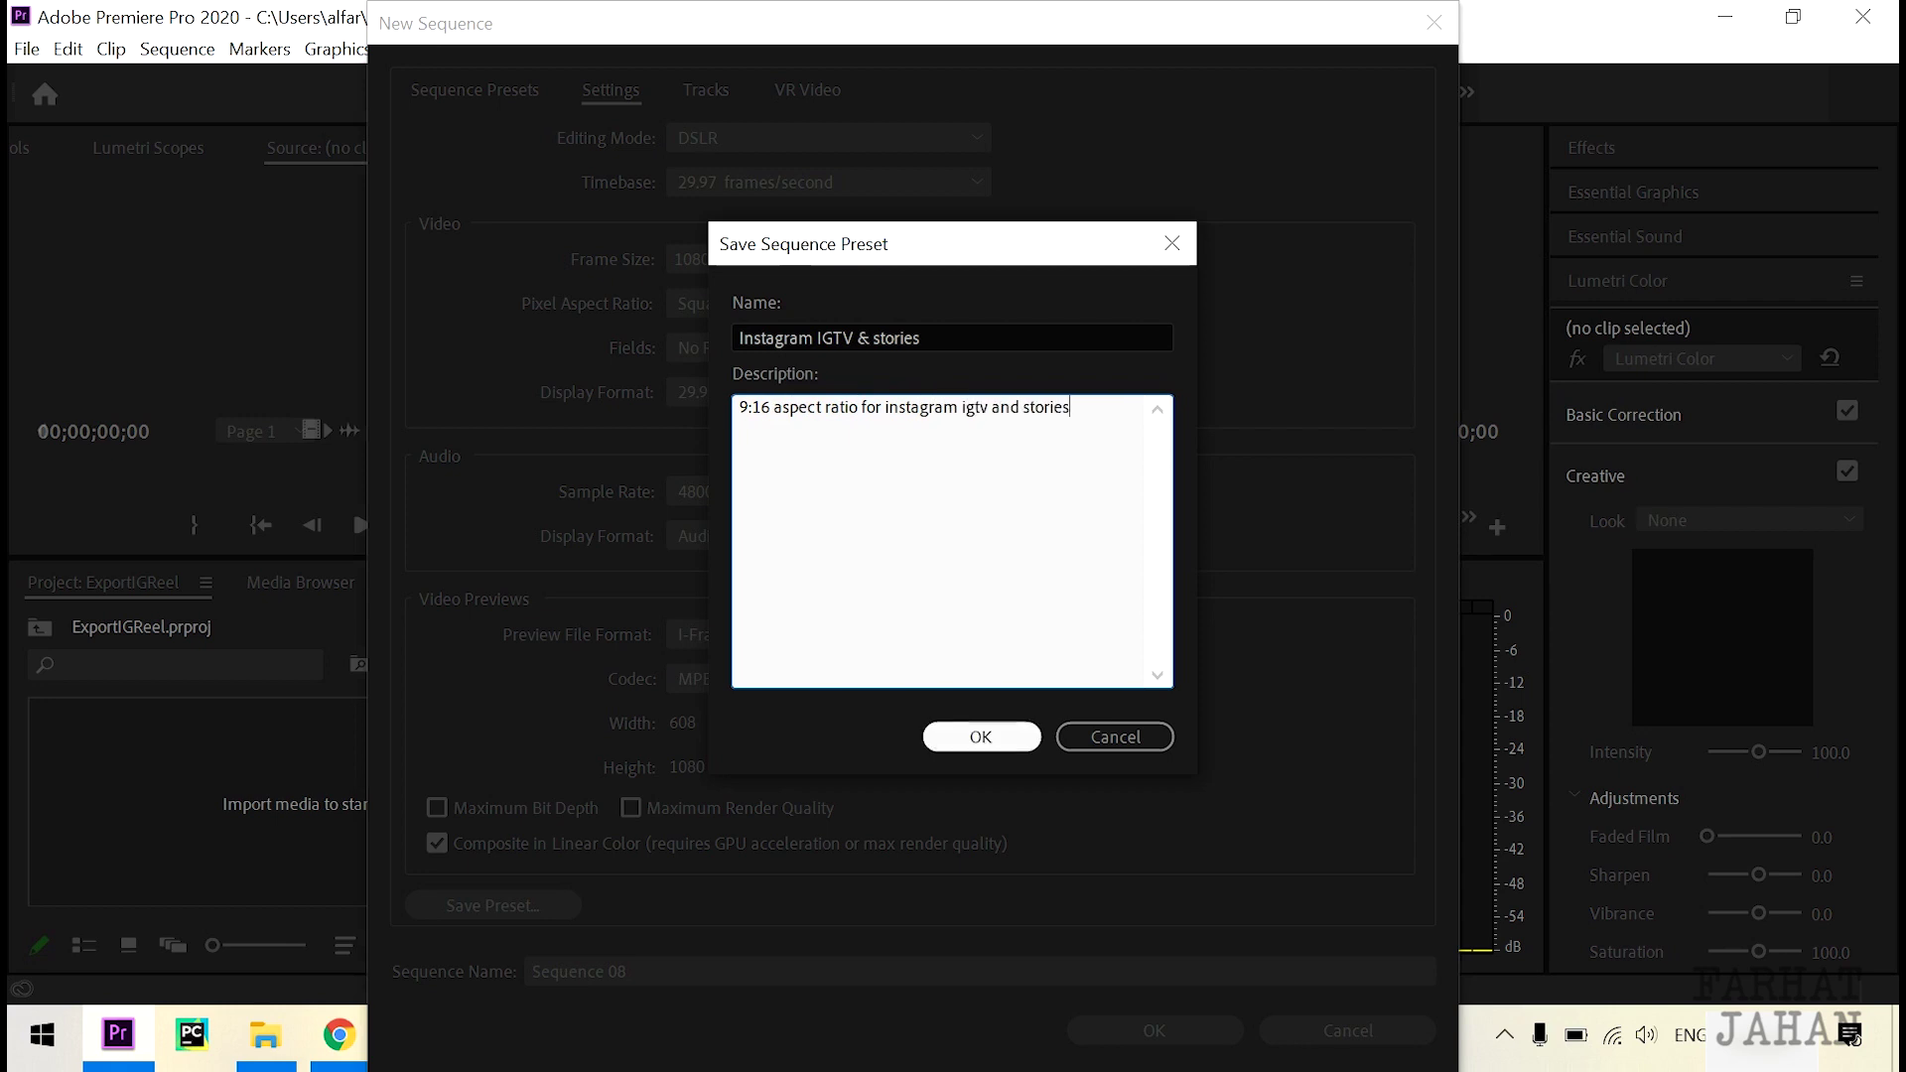
{"action": "key", "text": "Return"}
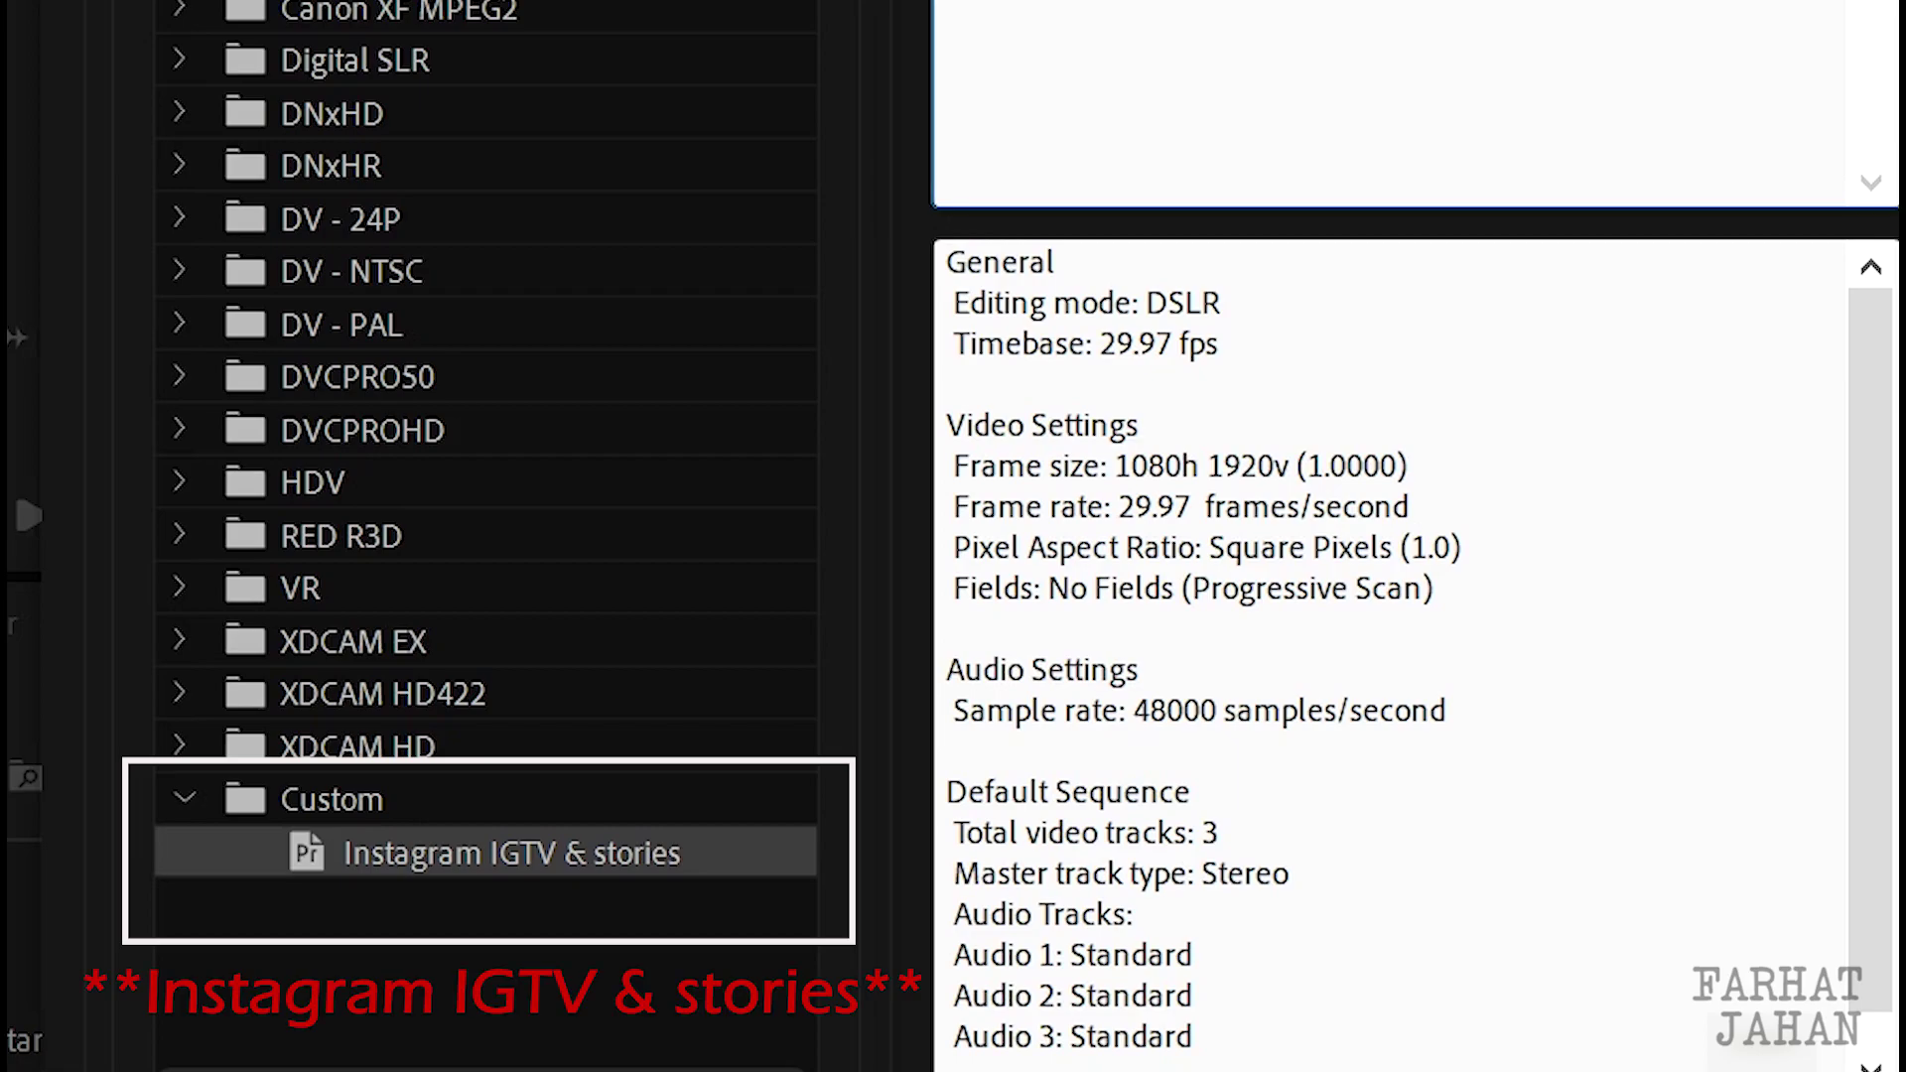
{"action": "left_click_drag", "start_coordinate": [1179, 168], "coordinate": [849, 169]}
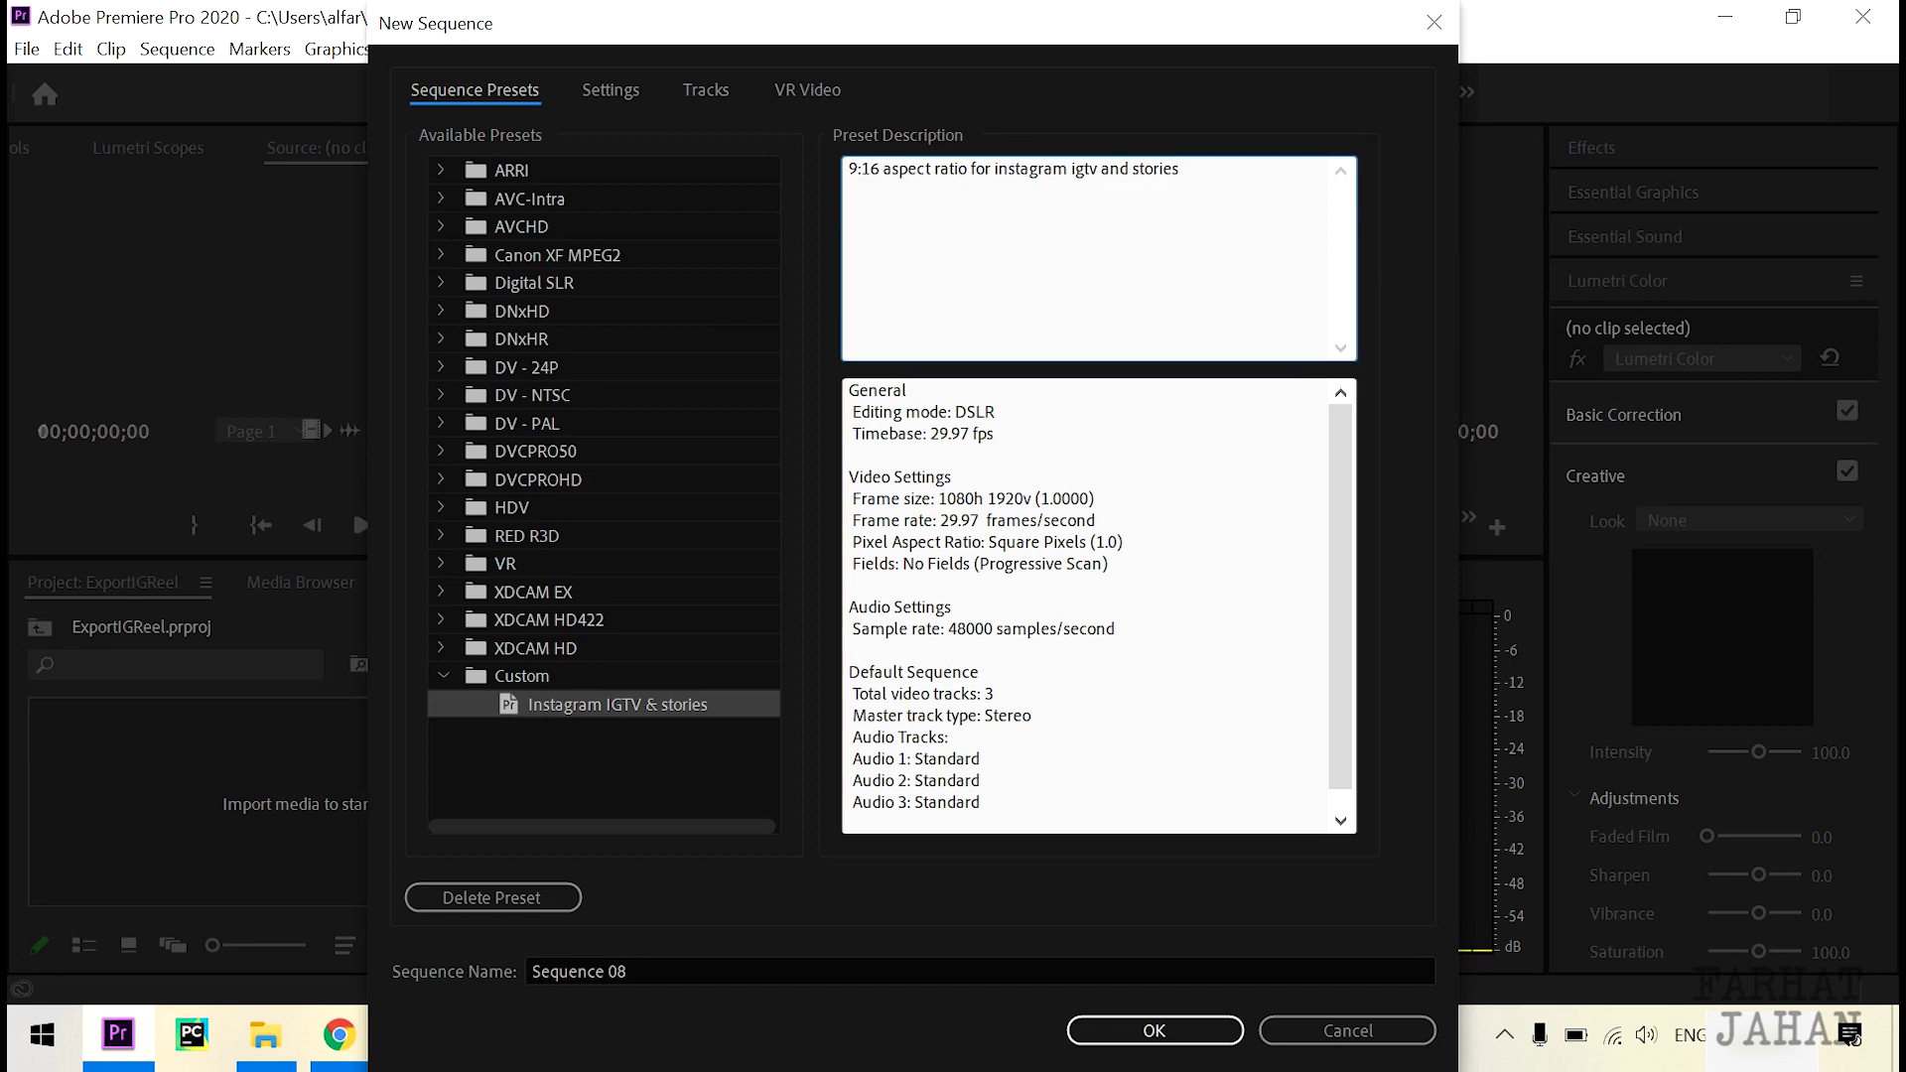
{"action": "left_click", "coordinate": [611, 91]}
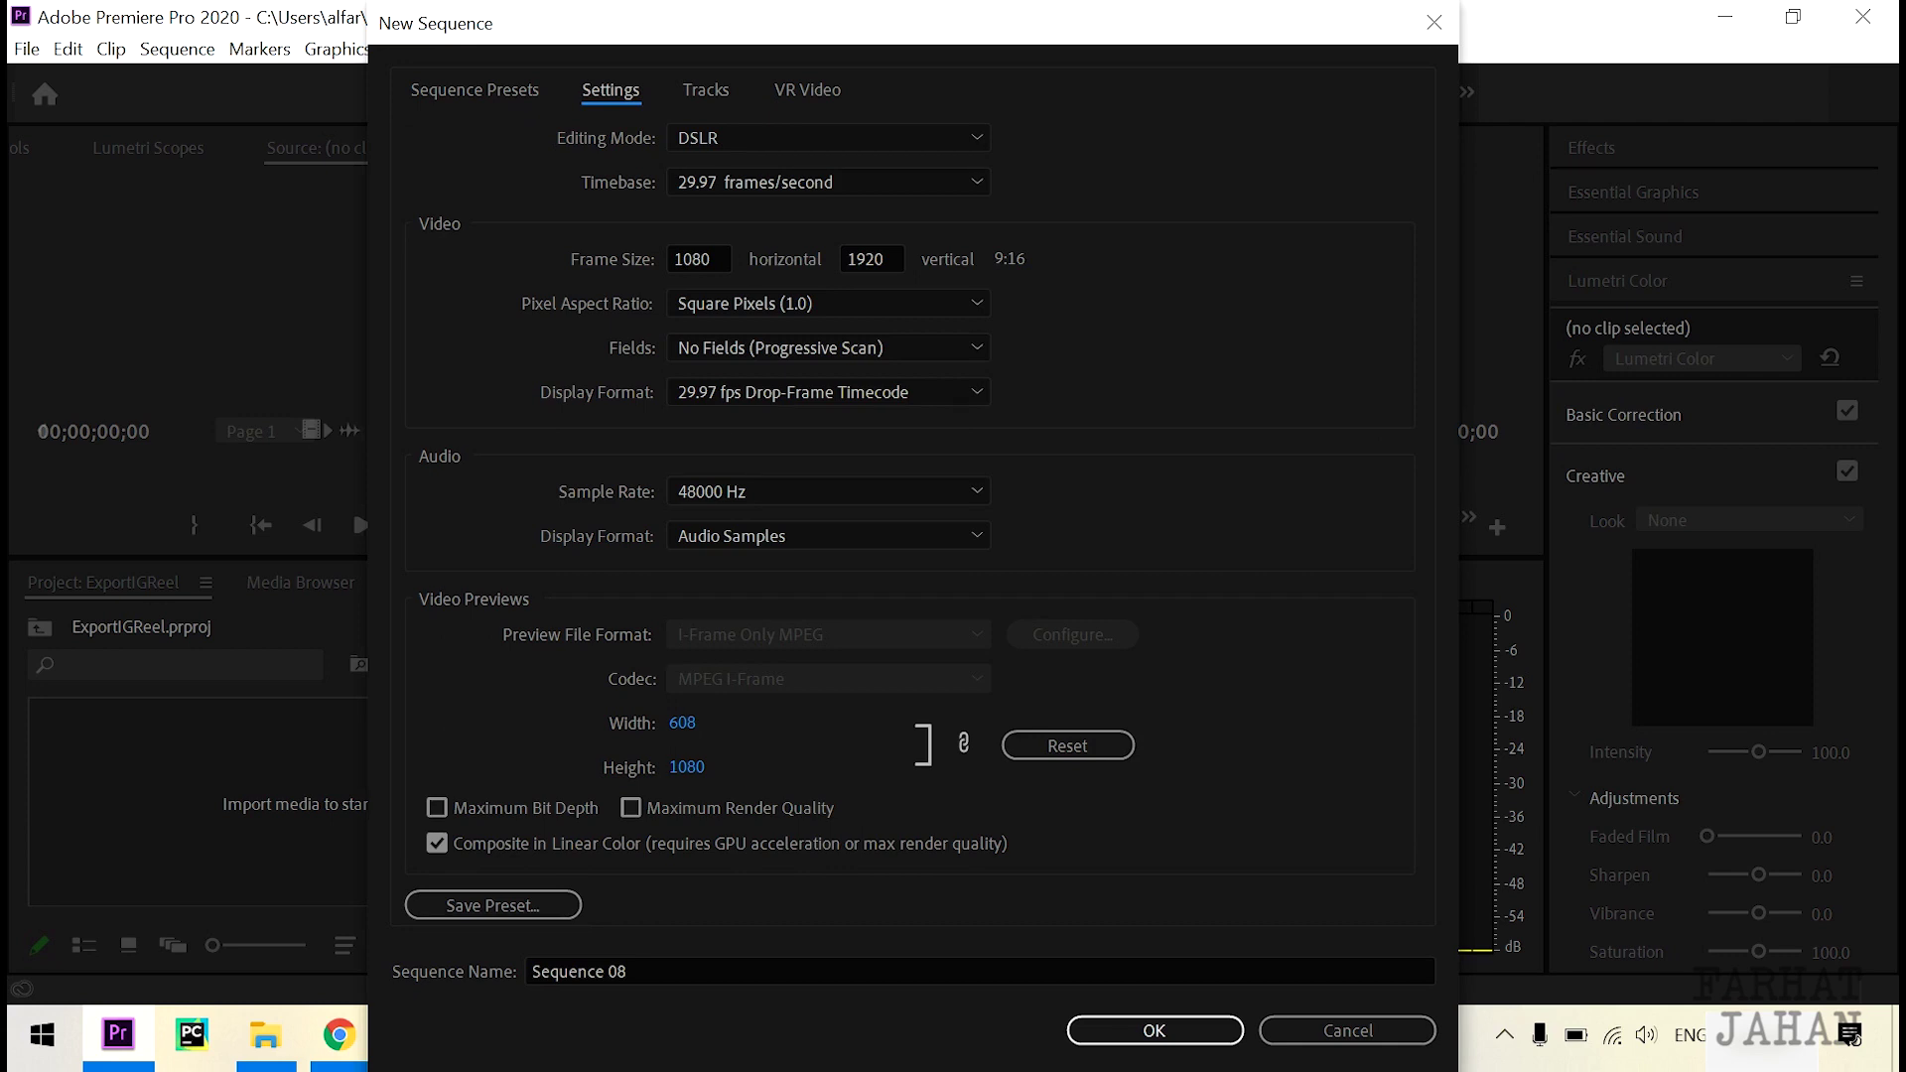
{"action": "left_click", "coordinate": [473, 89]}
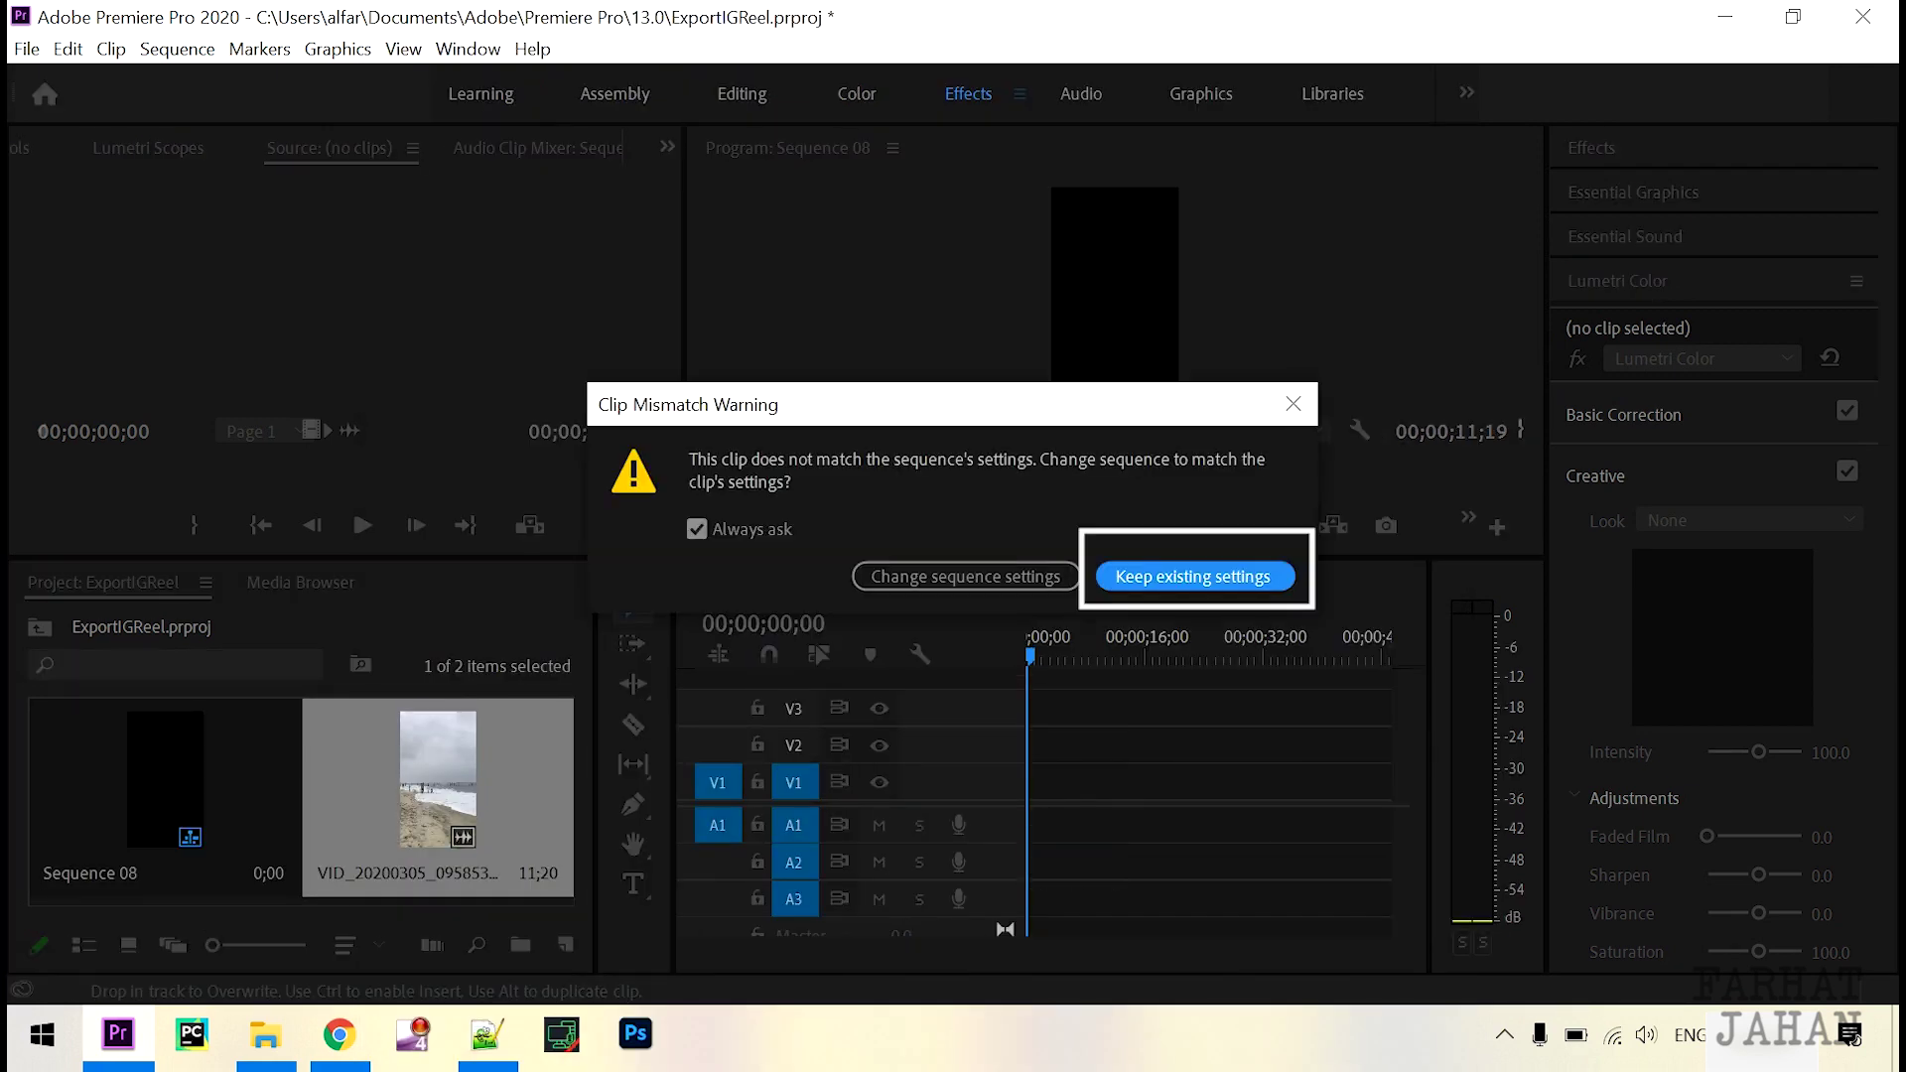
- Add the beach clip to Sequence 08, keeping the existing vertical sequence settings
{"action": "key", "text": "Return"}
{"action": "key", "text": "space"}
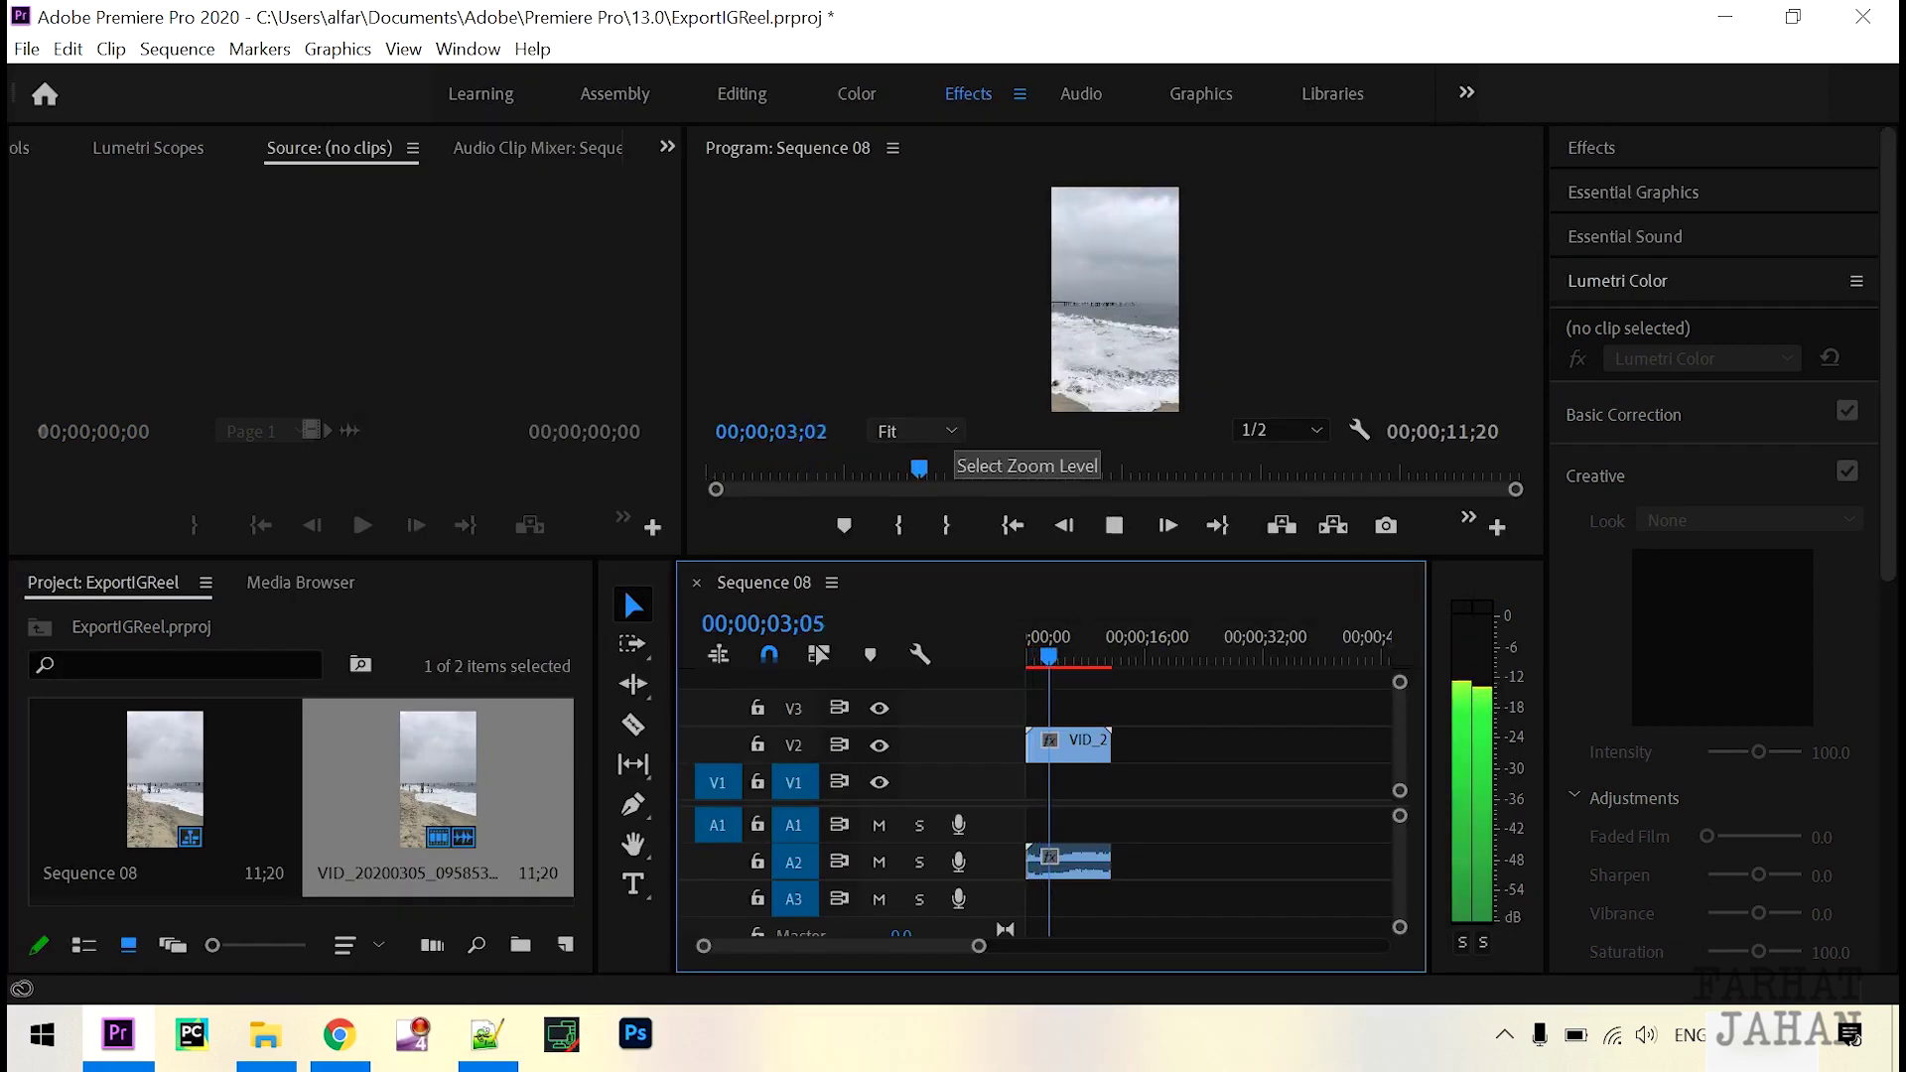